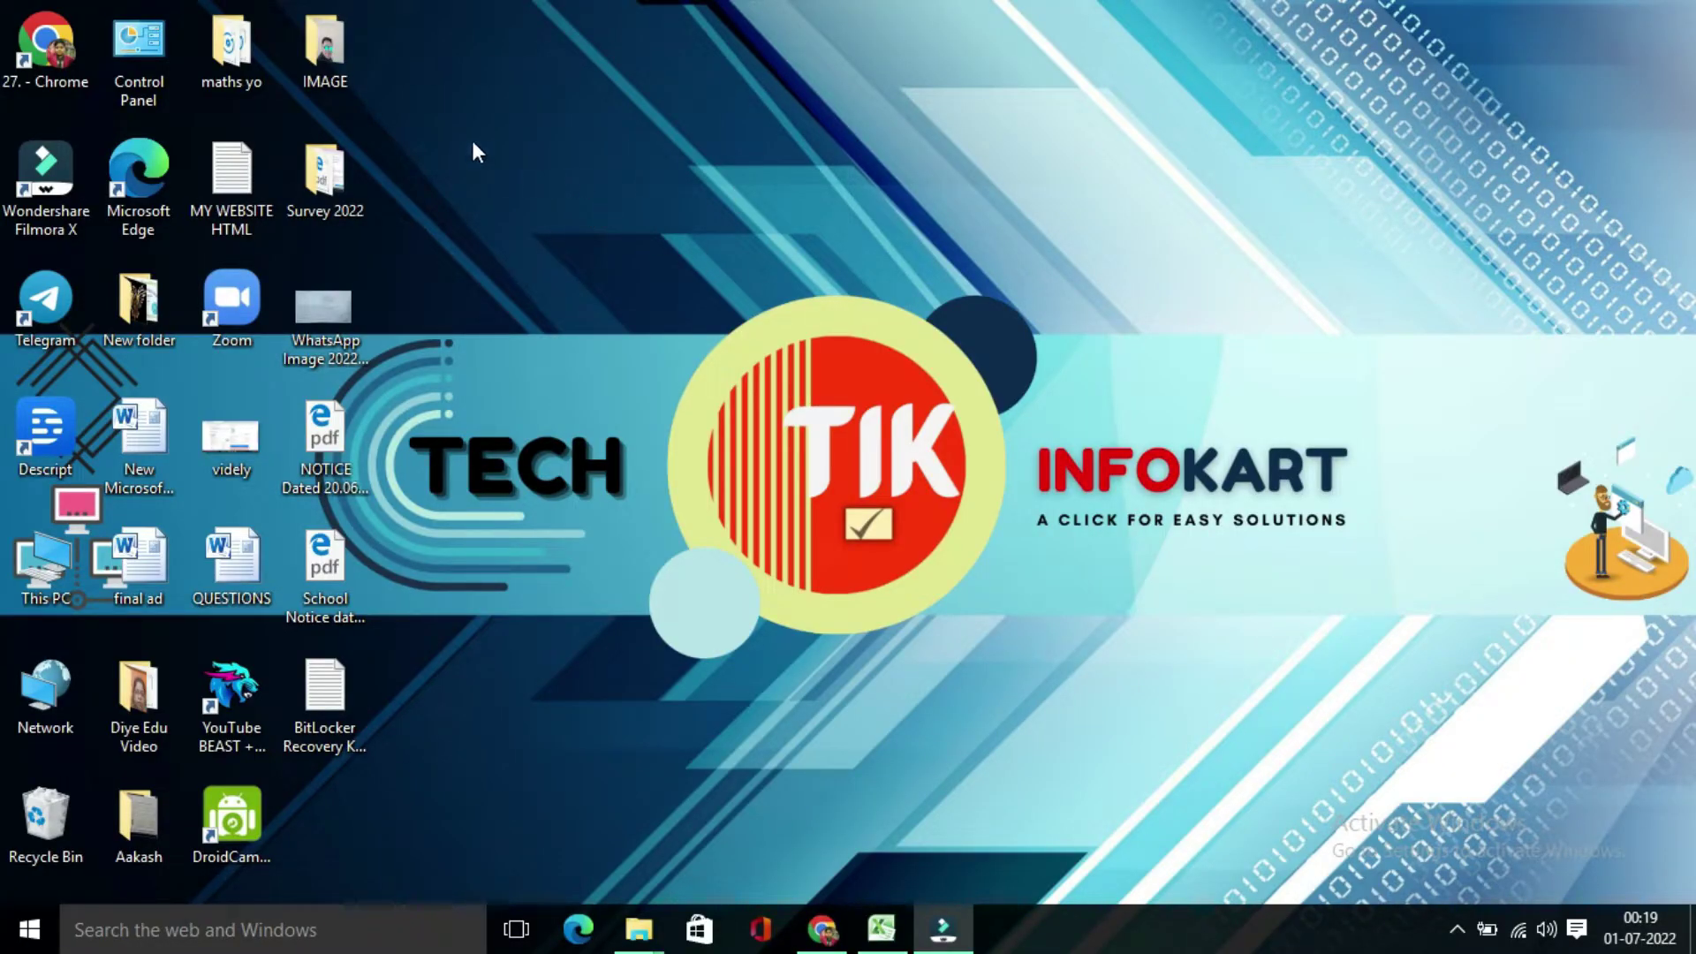
Open the IMAGE folder on the desktop and inspect the file properties of the photo IMG_20191222_175145
double_click(330, 55)
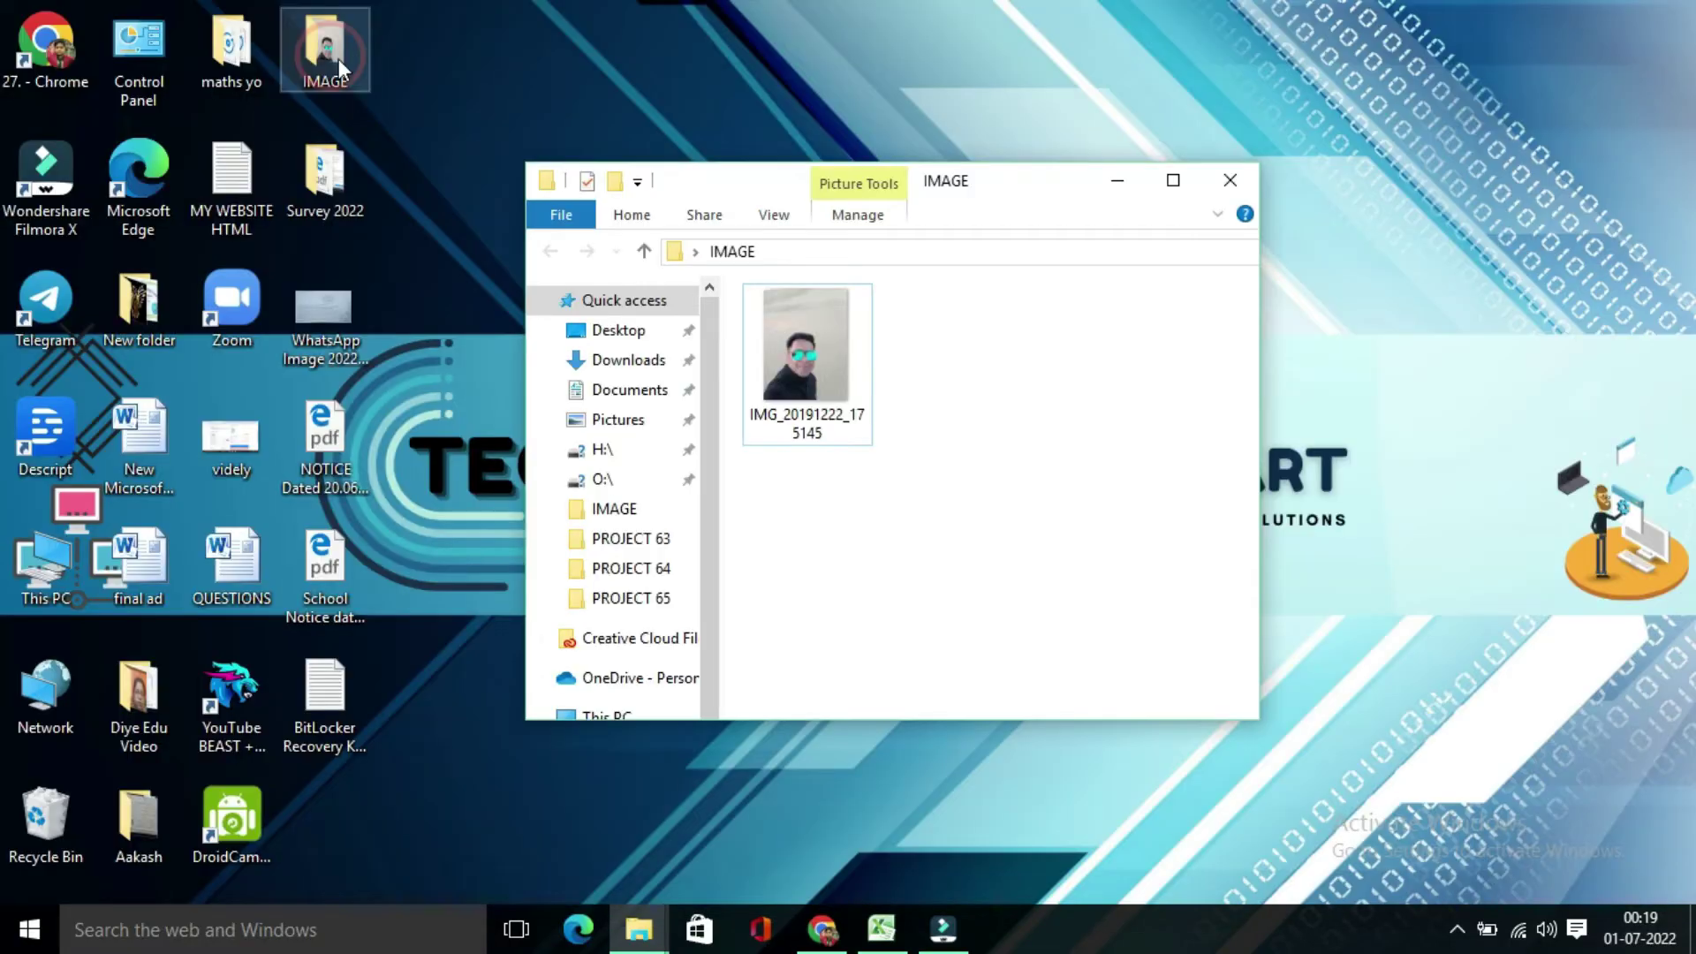
click(1162, 183)
right_click(303, 183)
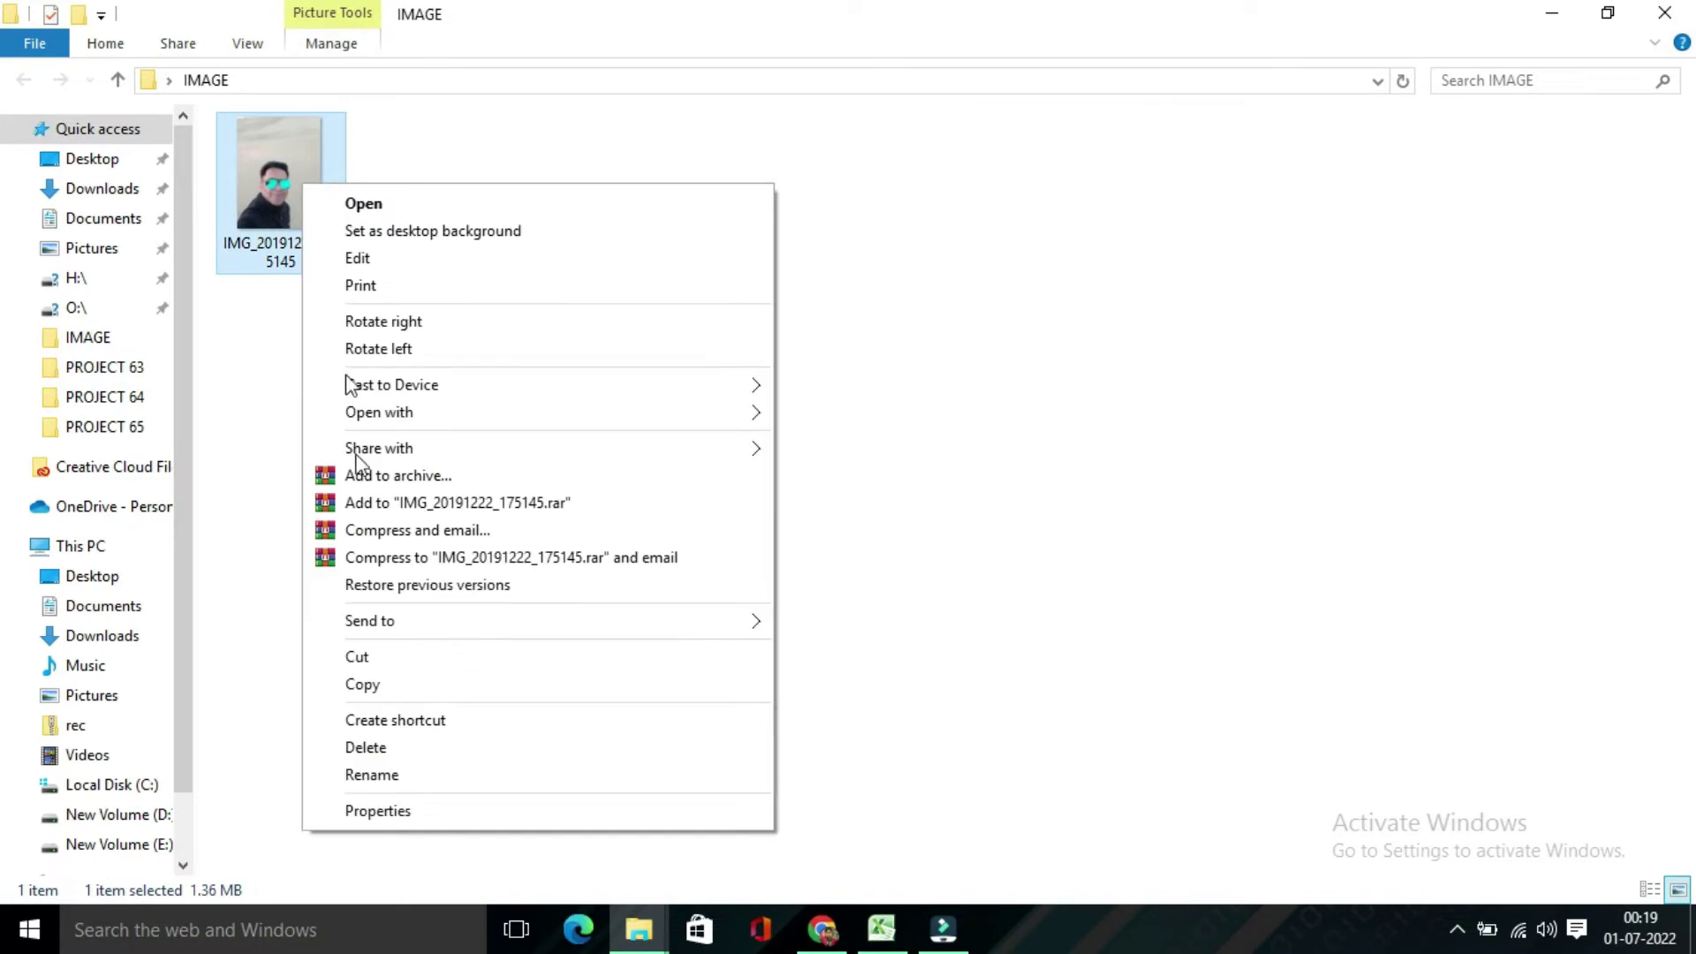
click(396, 811)
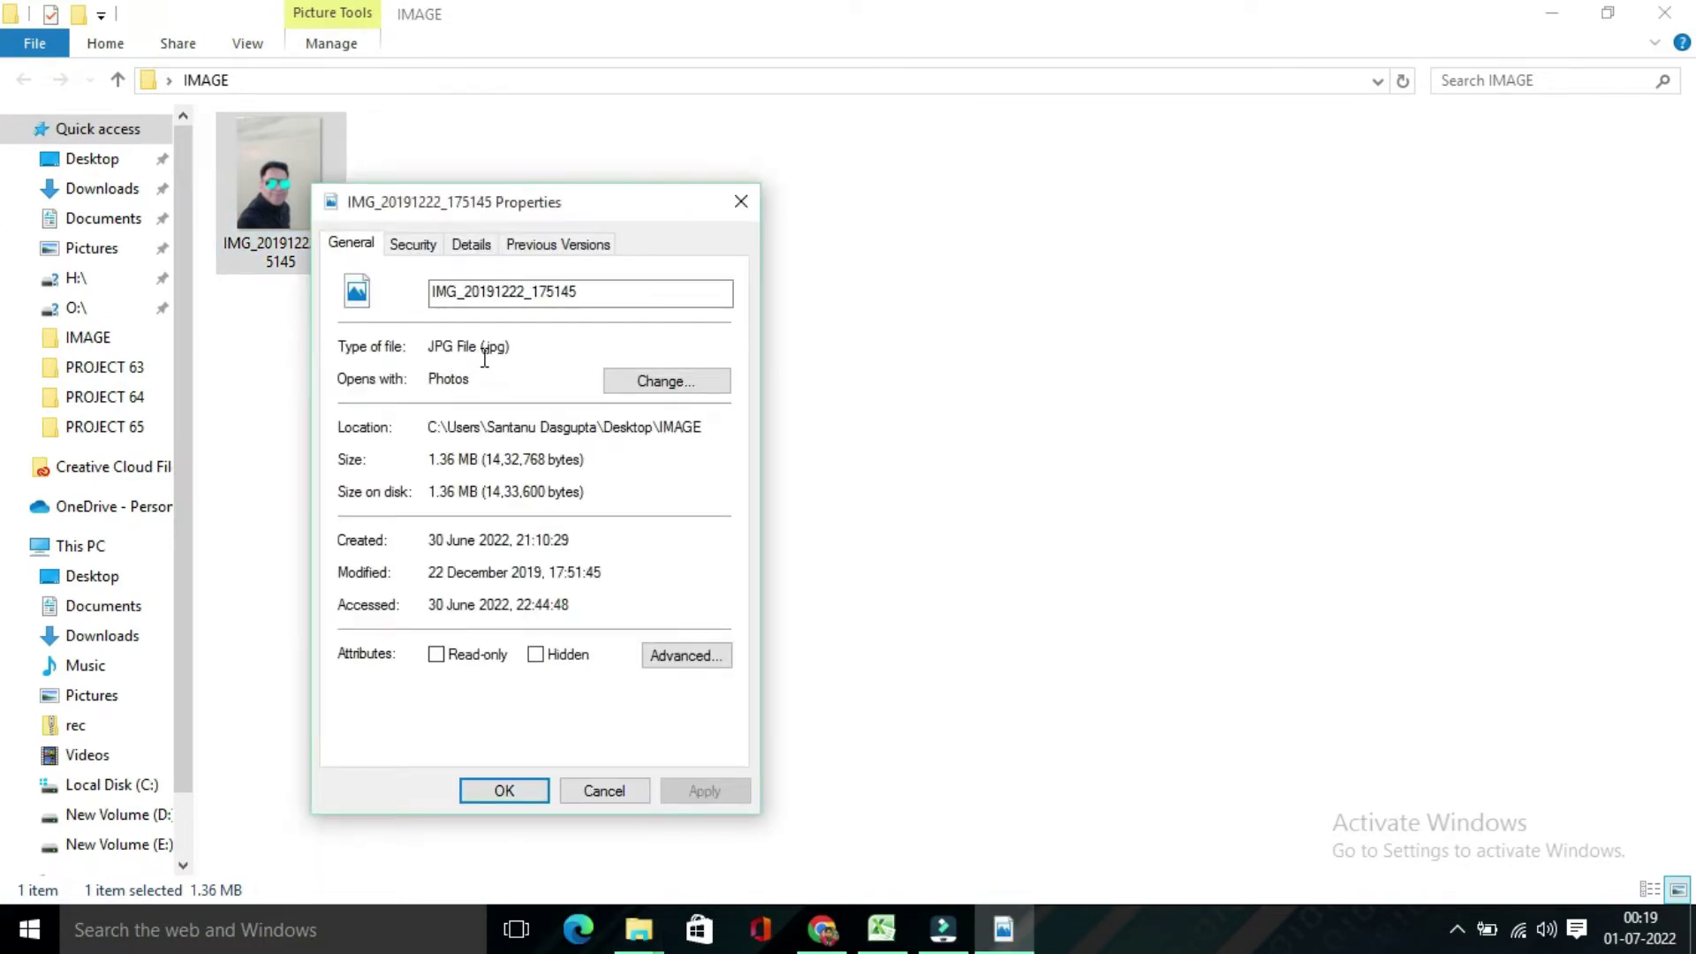
click(501, 789)
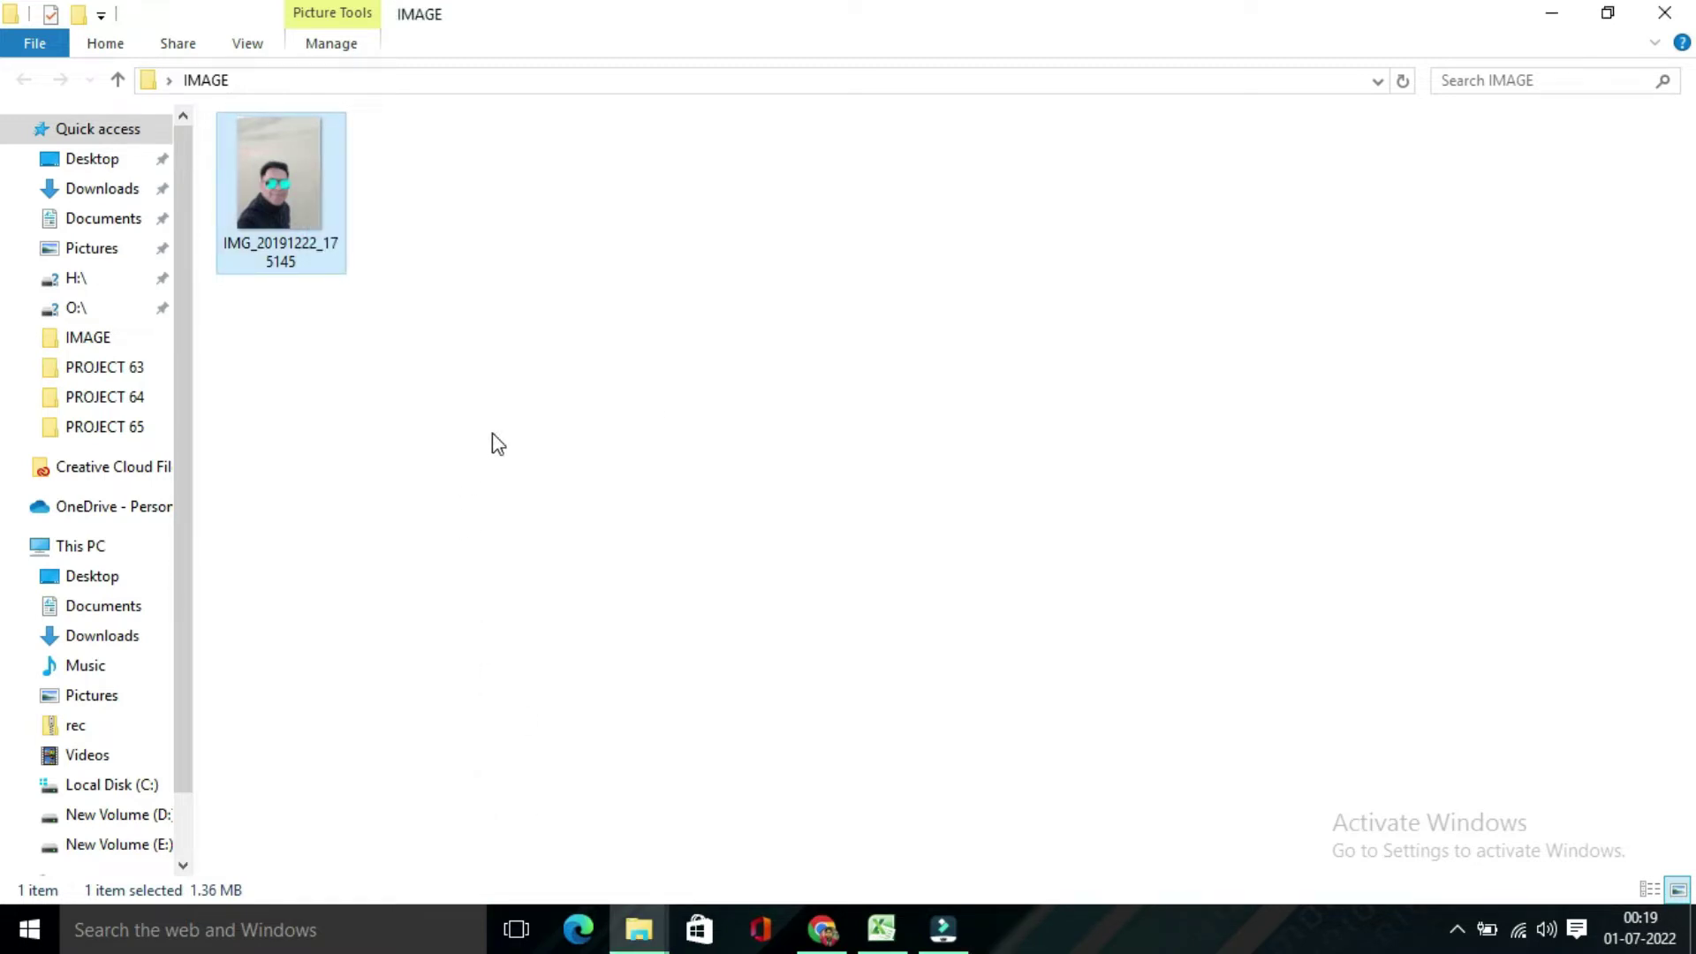
click(535, 256)
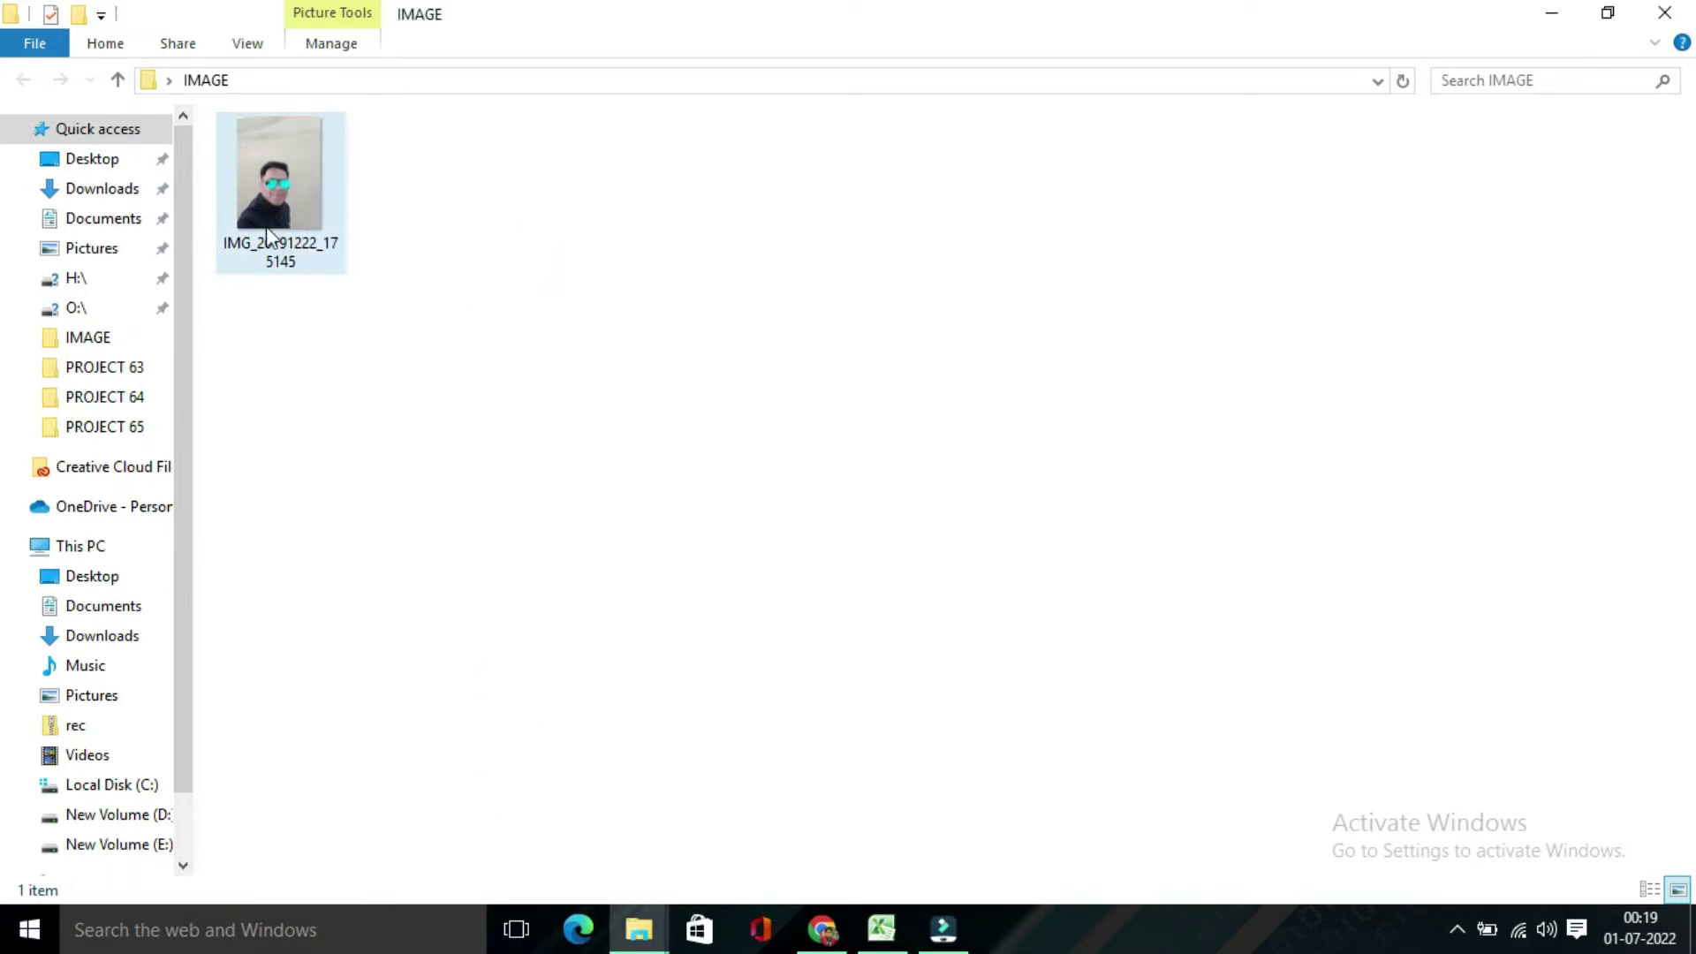
Open the photo IMG_20191222_175145 in Paint
right_click(283, 204)
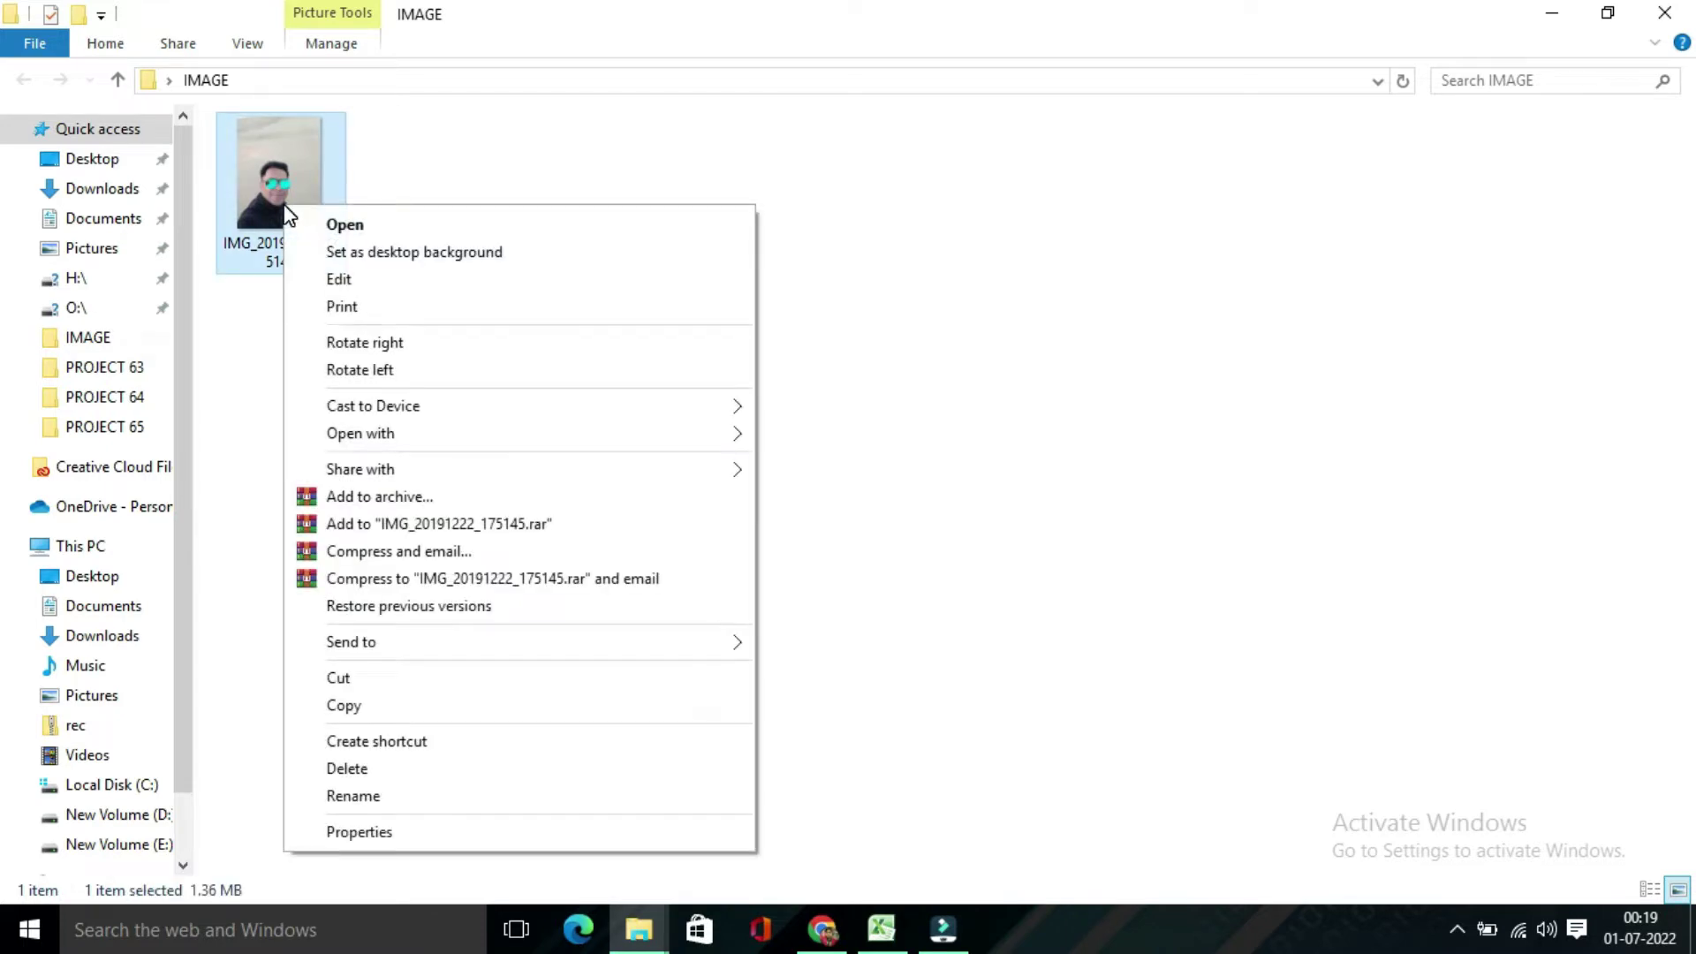
mouse_move(394, 437)
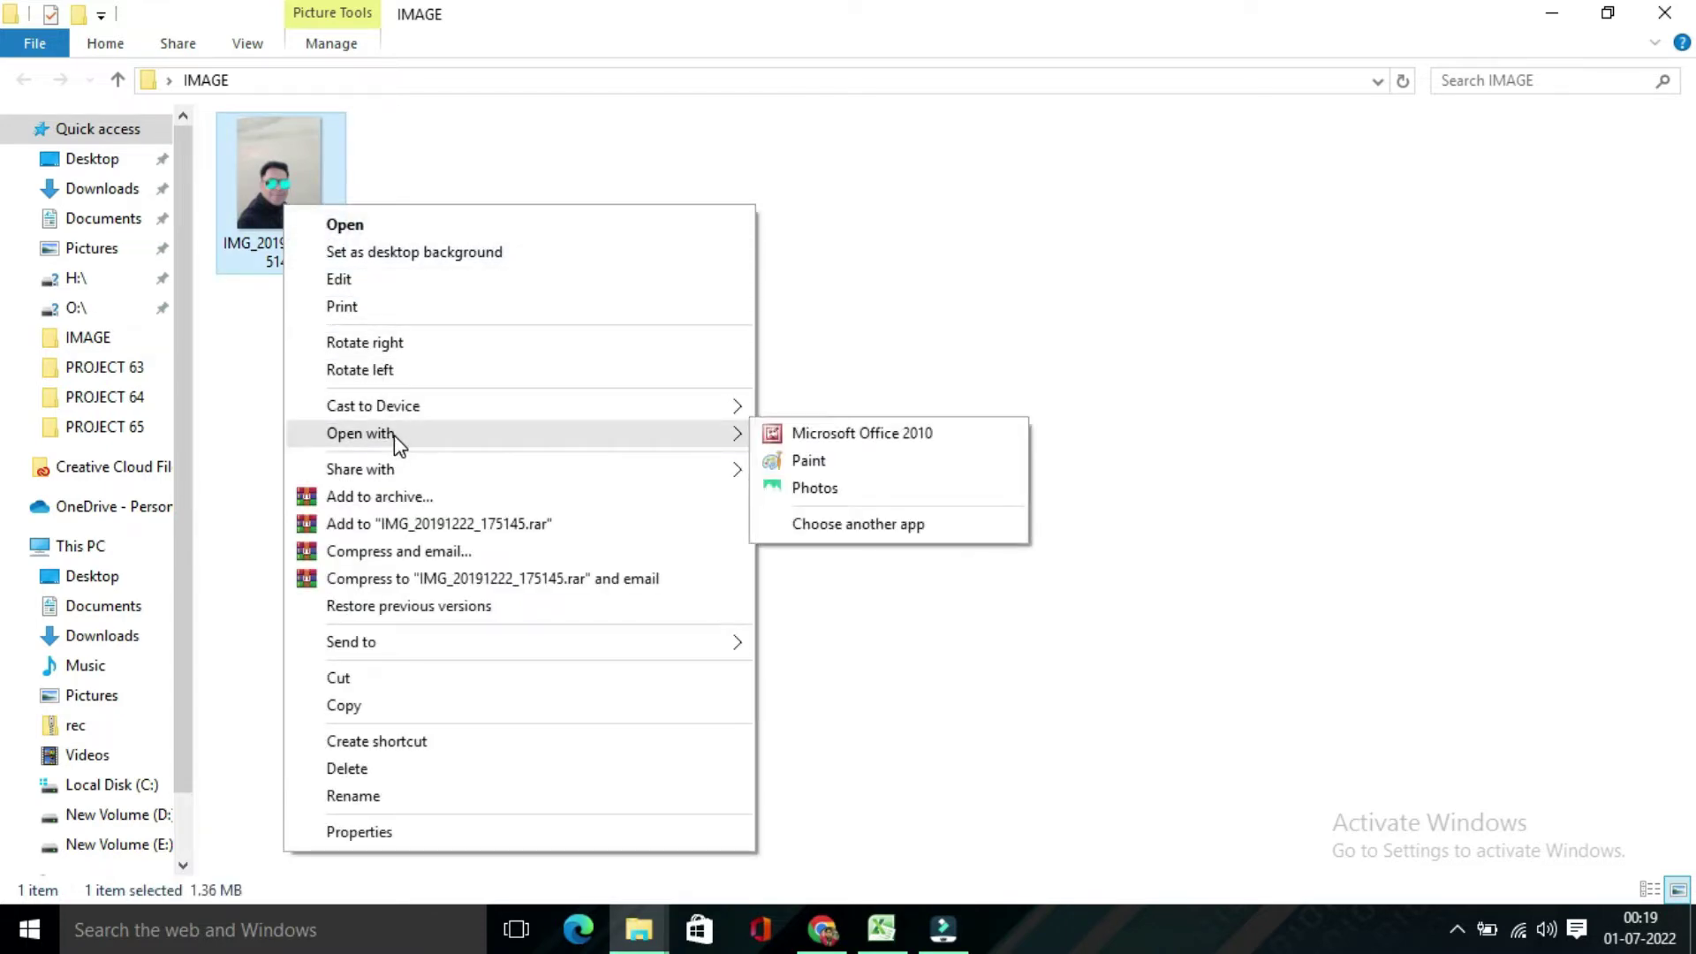
click(818, 463)
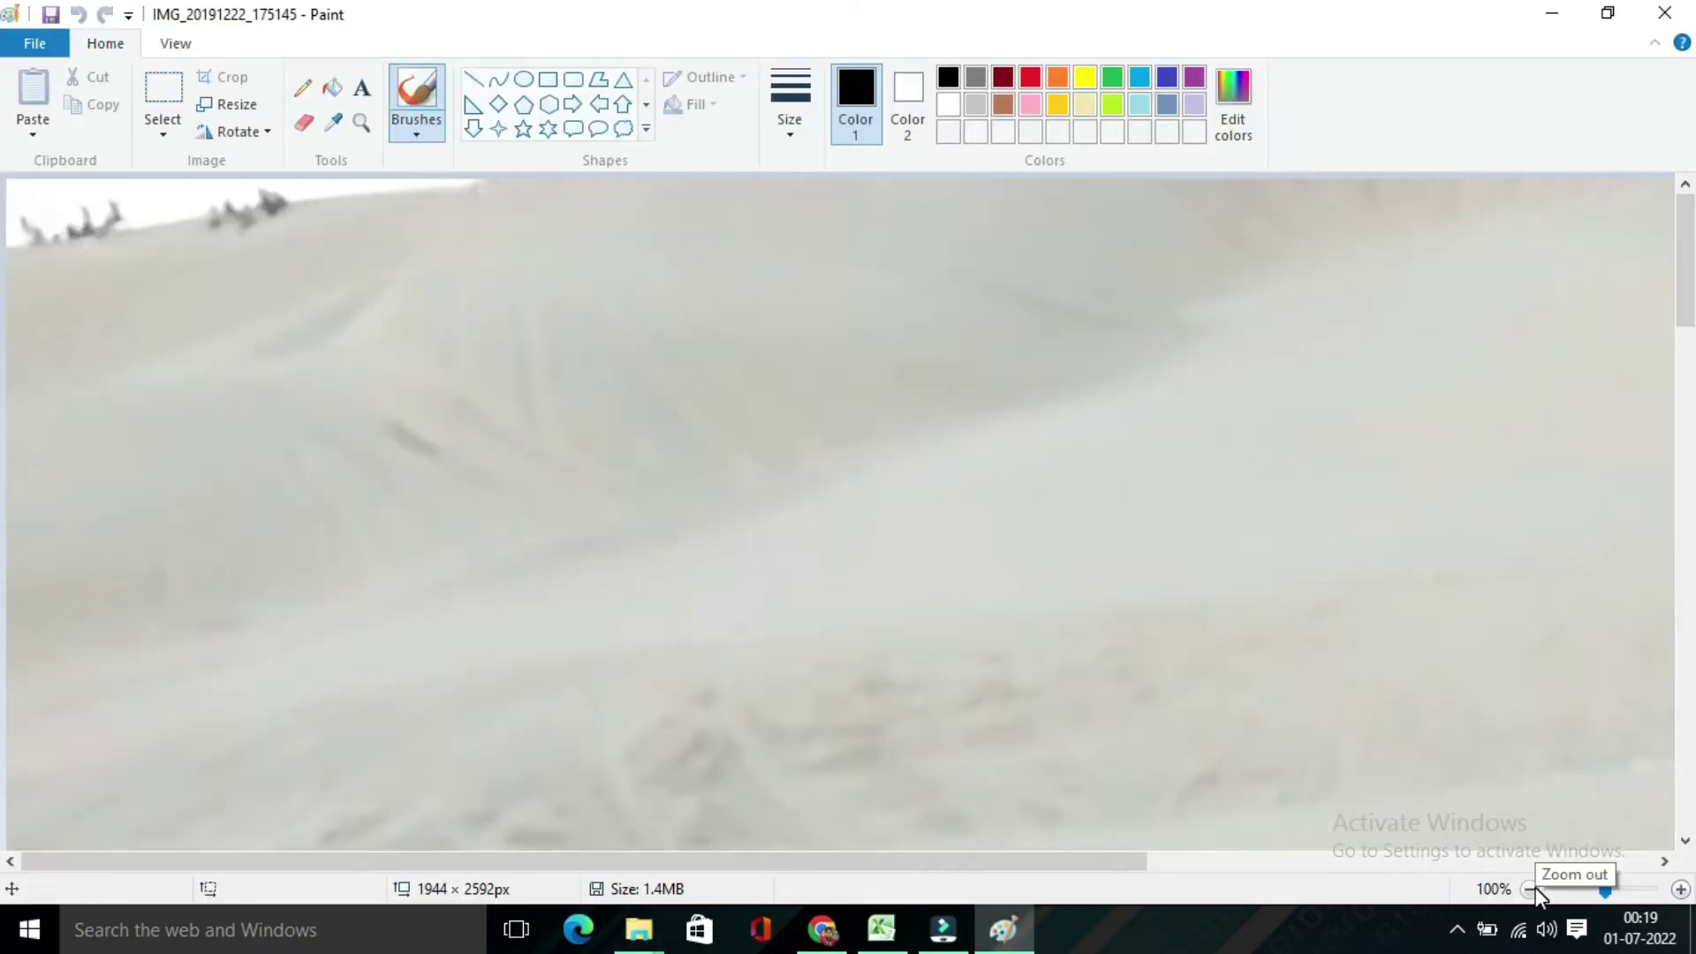
Crop the photo to a nearly square area of about 1729 × 1705 px around the man, cutting off the empty sand above
click(1533, 889)
click(1532, 888)
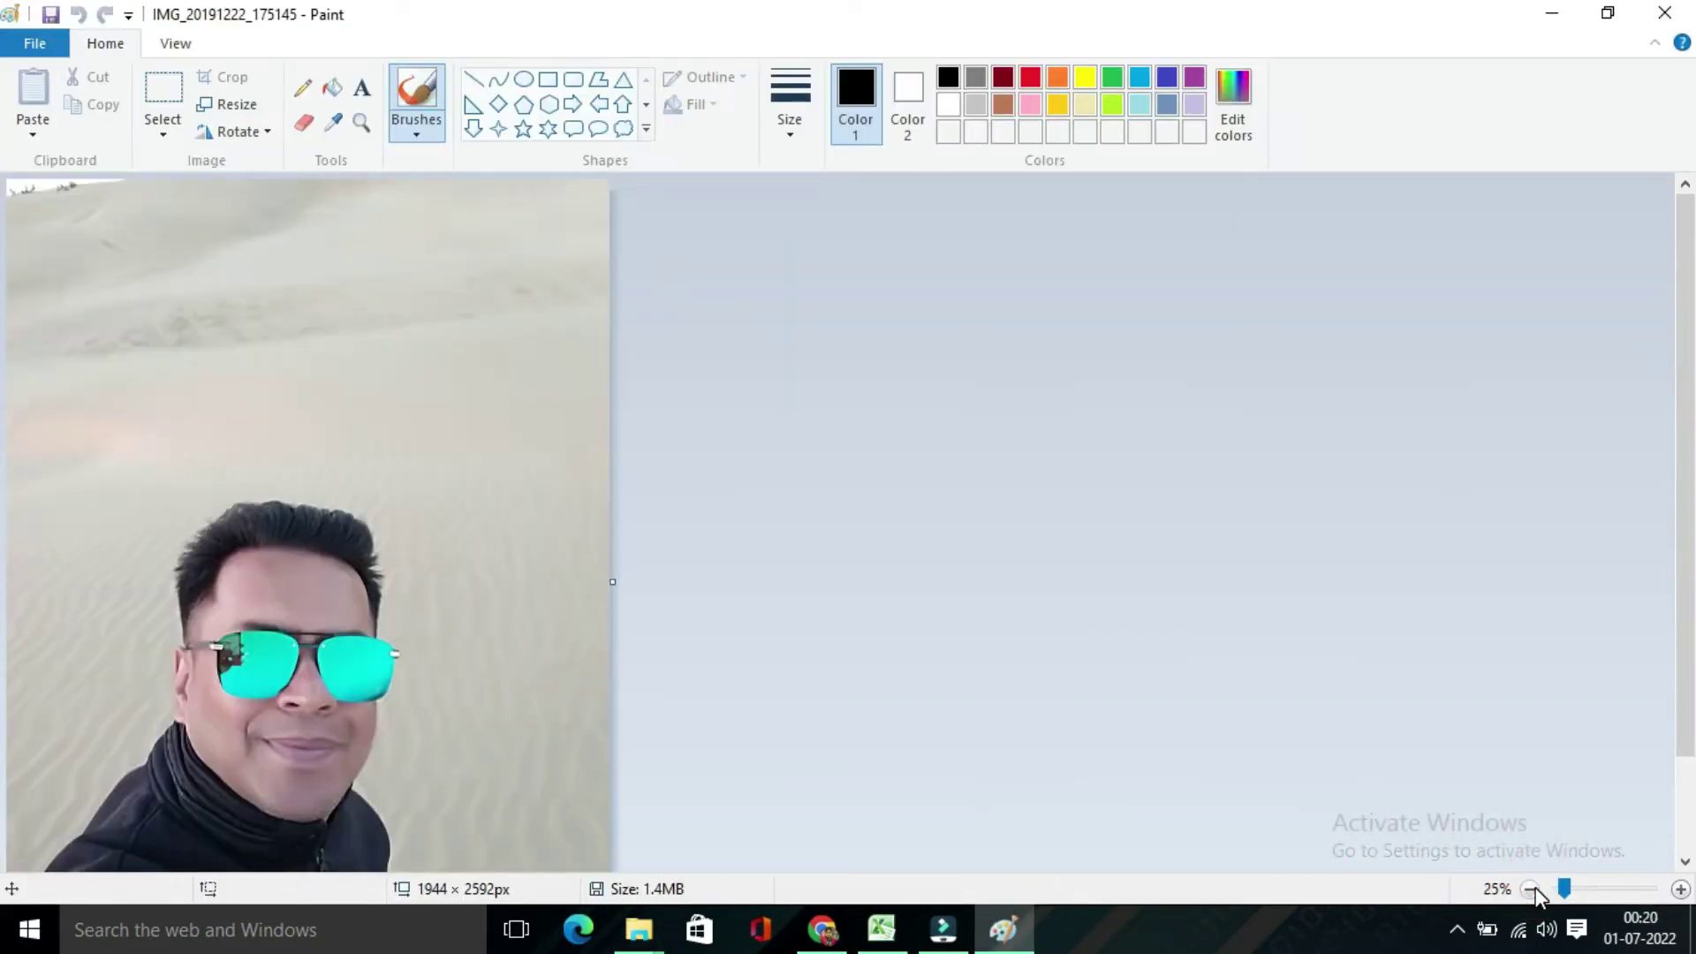
click(1533, 889)
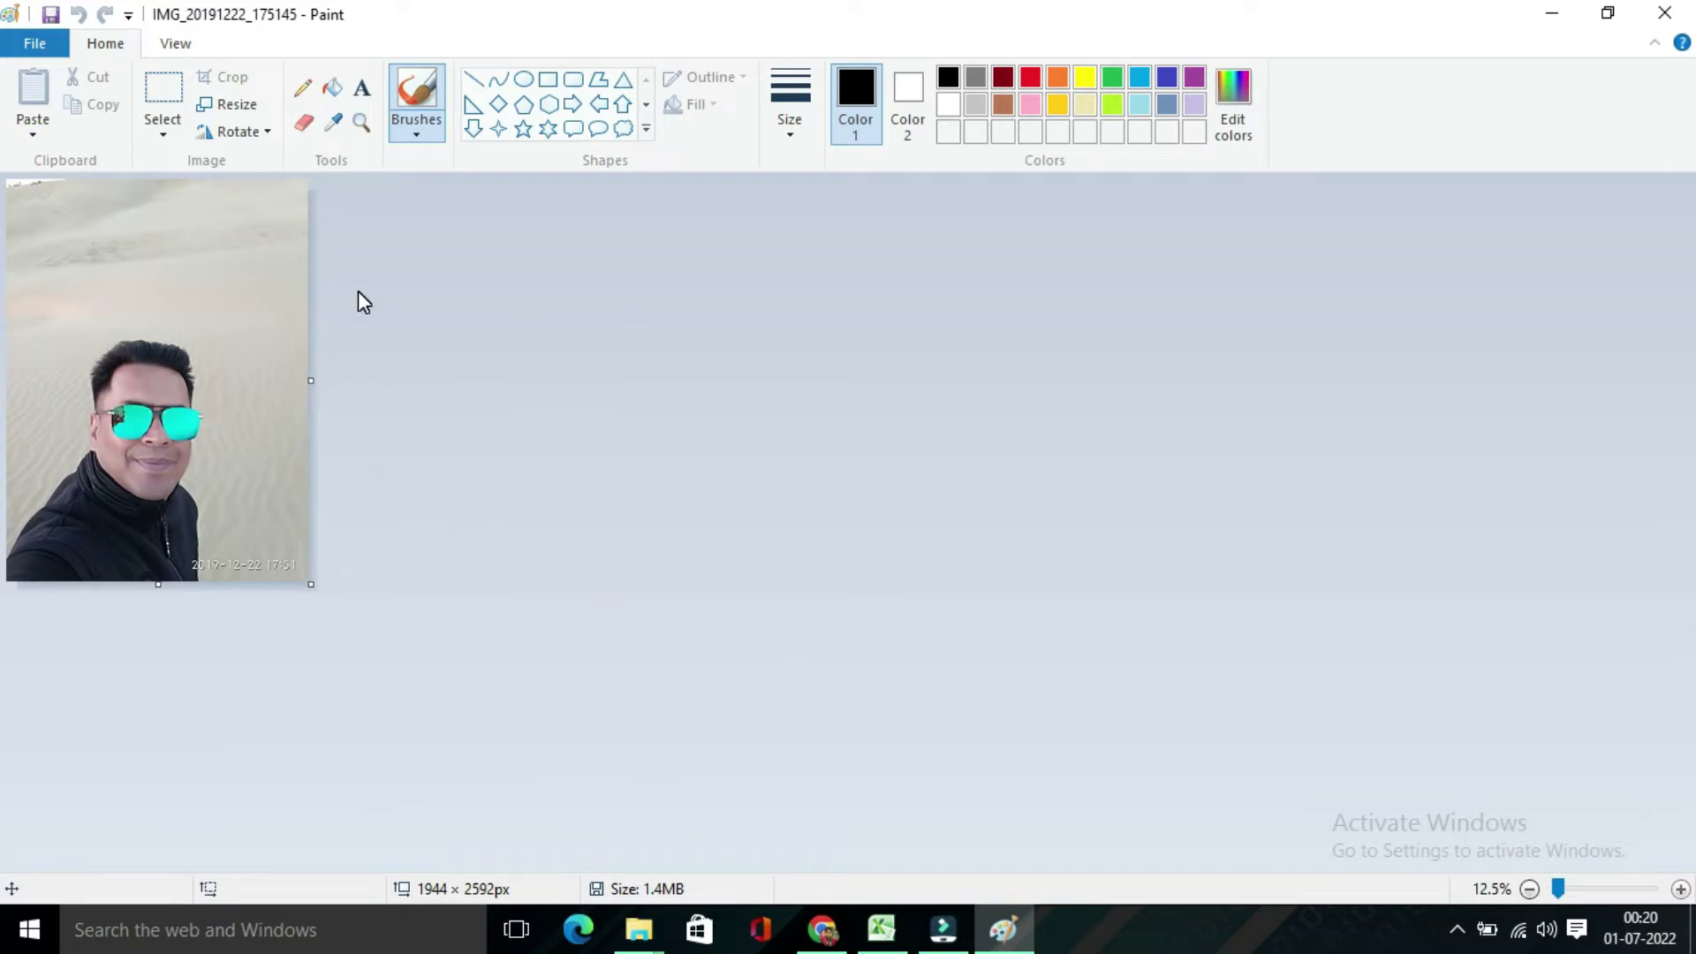
click(163, 93)
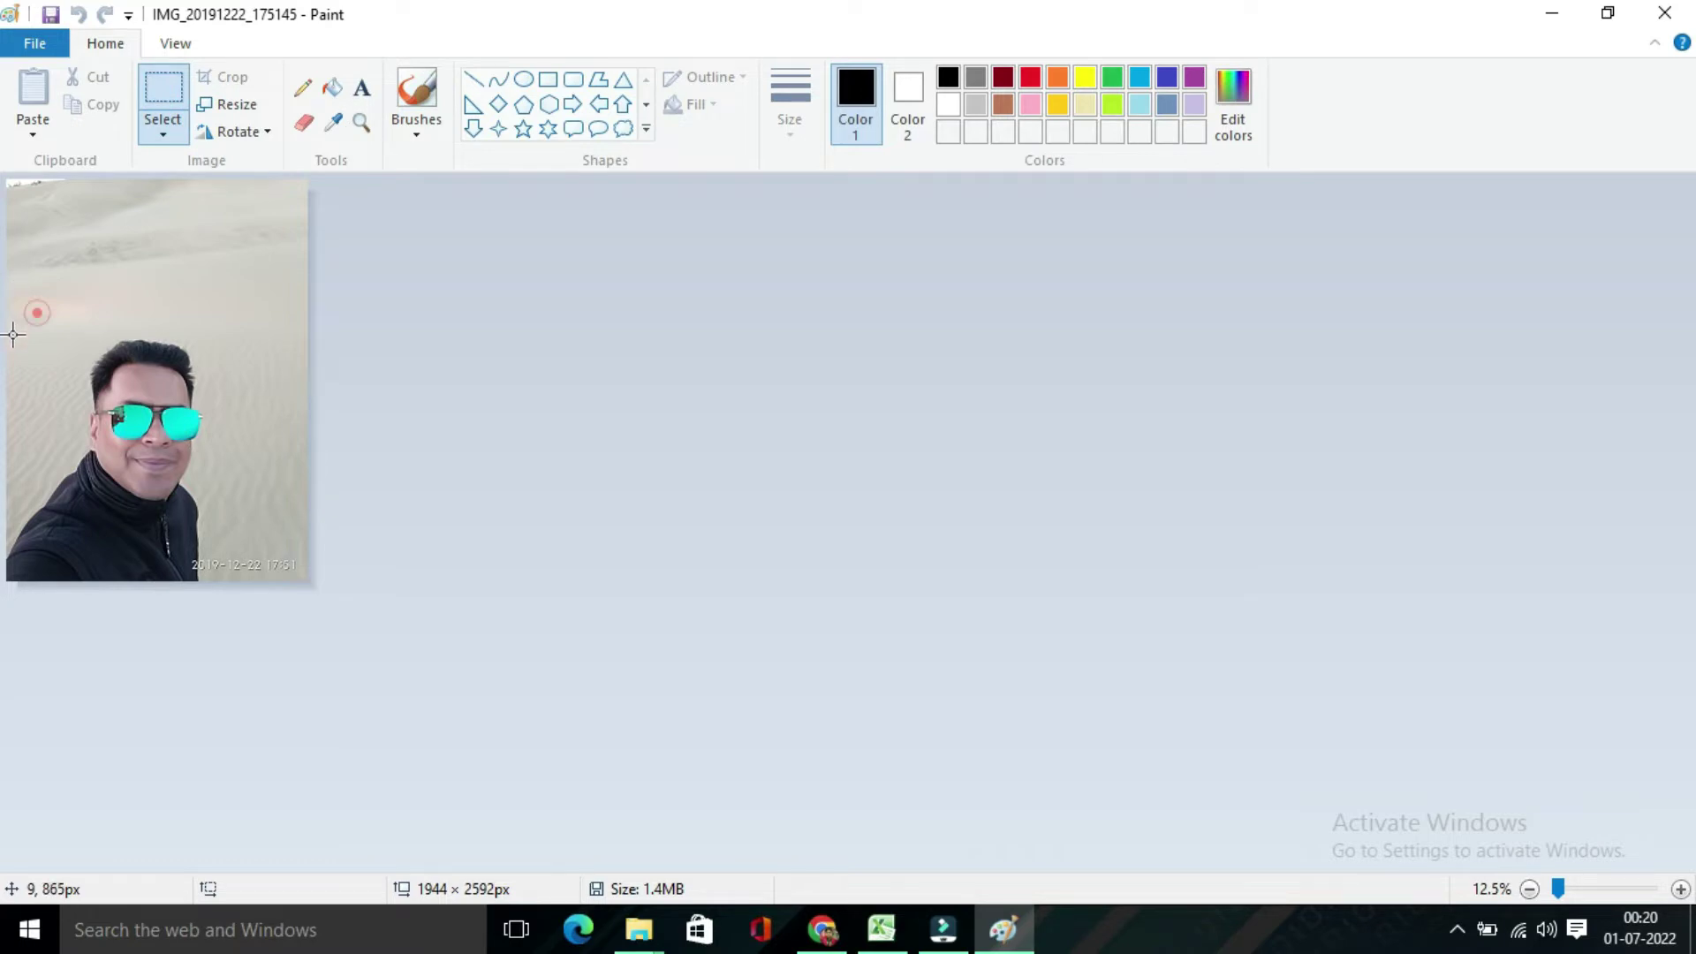
drag(8, 313, 277, 580)
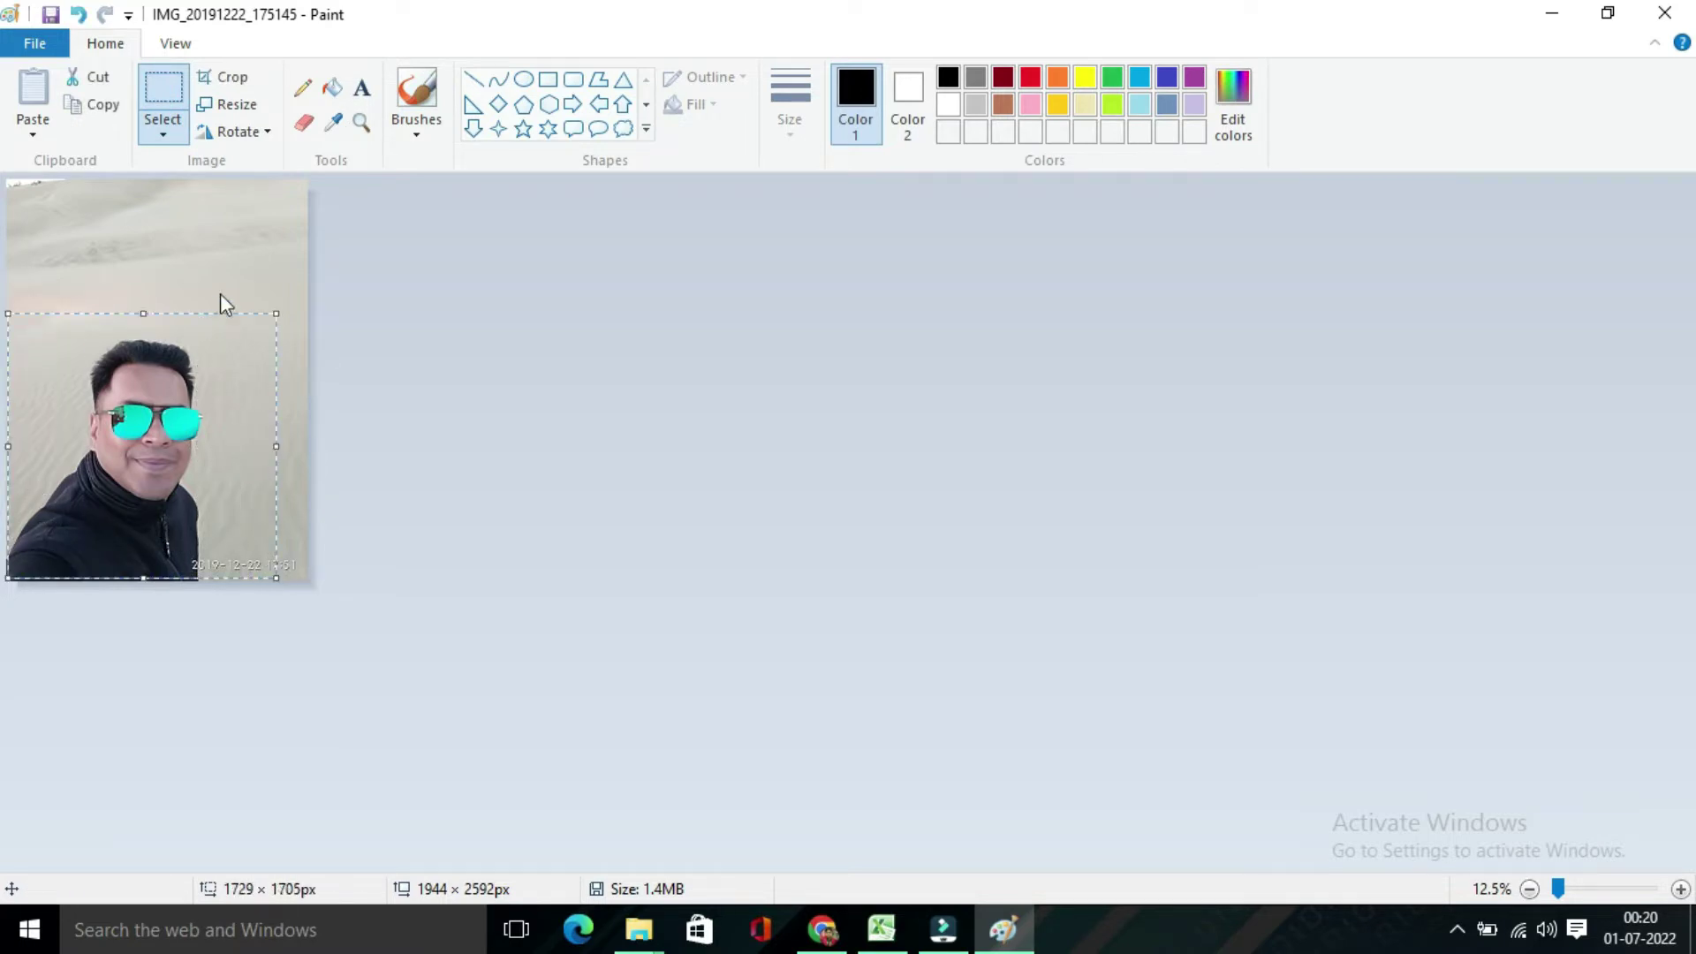
click(226, 77)
Save the cropped picture as a 24-bit Bitmap named image in the IMAGE folder and close Paint
click(28, 46)
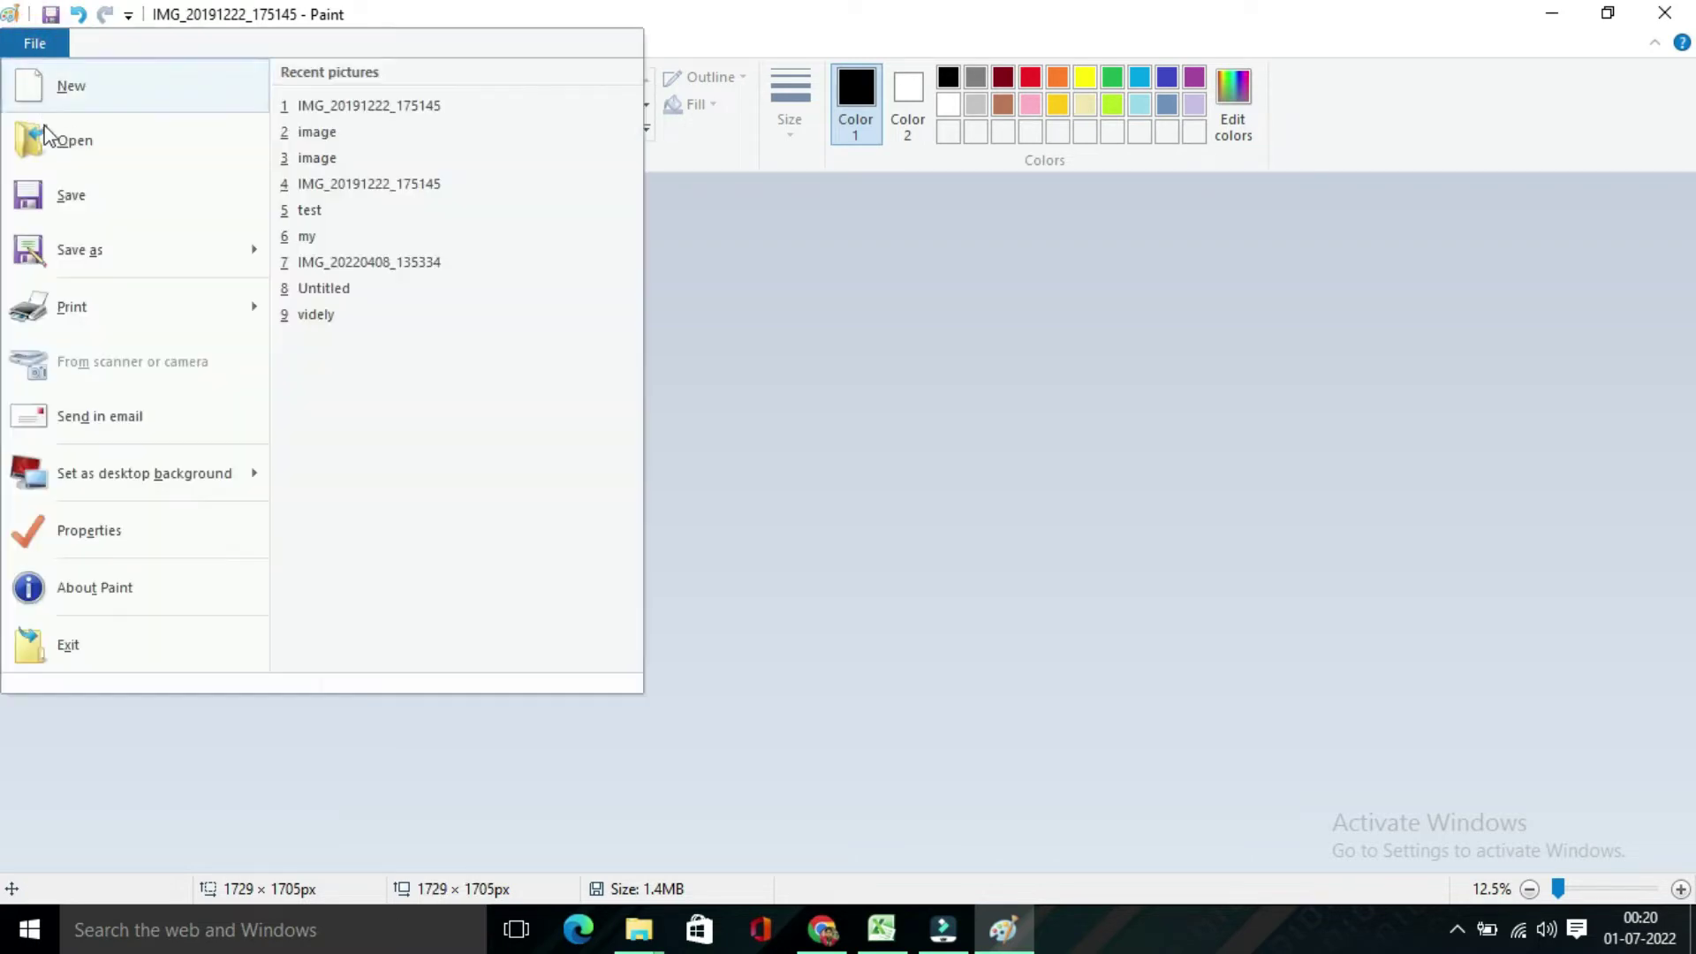
mouse_move(80, 251)
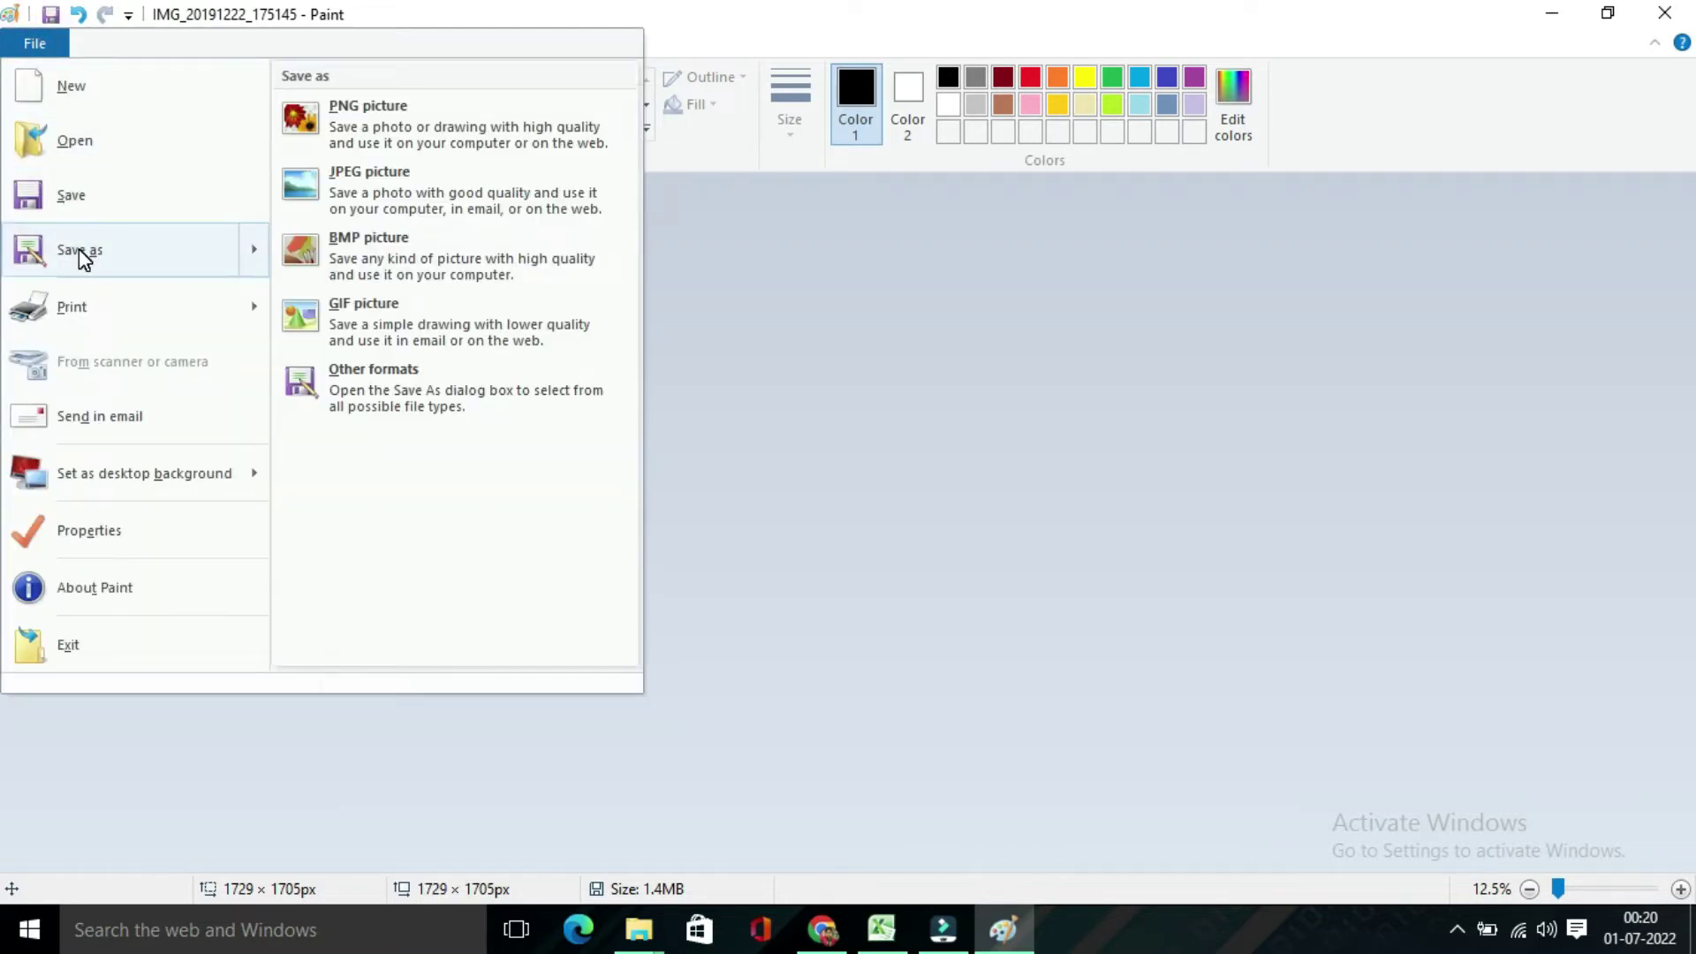
click(79, 250)
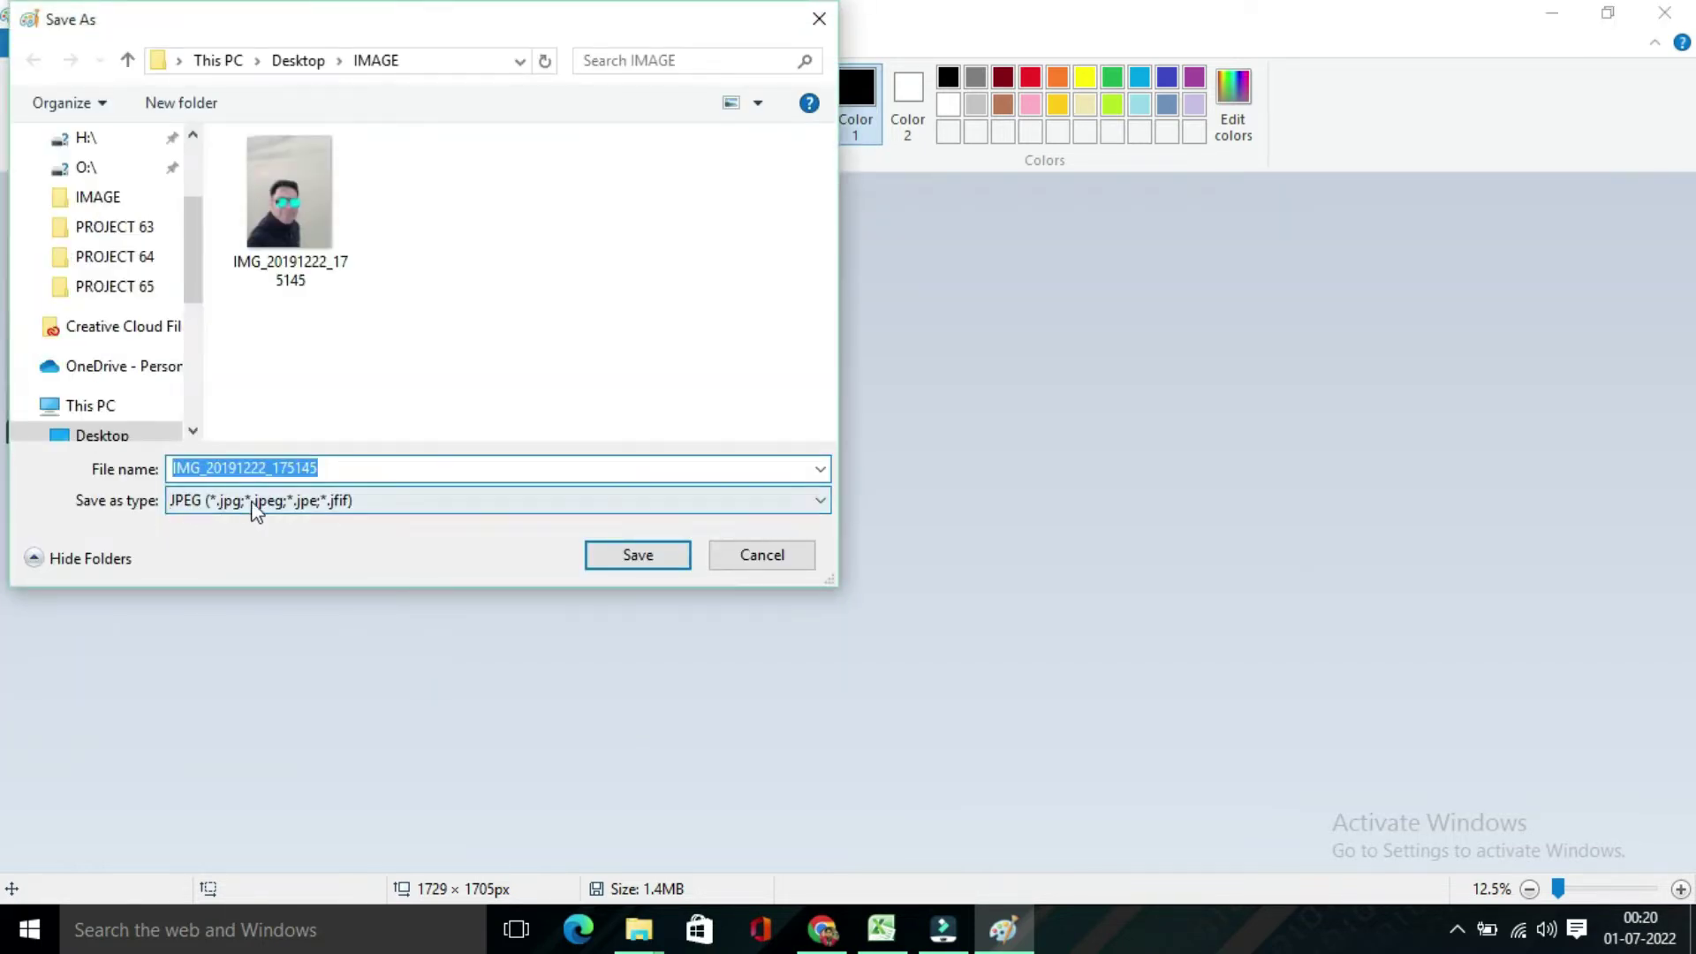
click(377, 500)
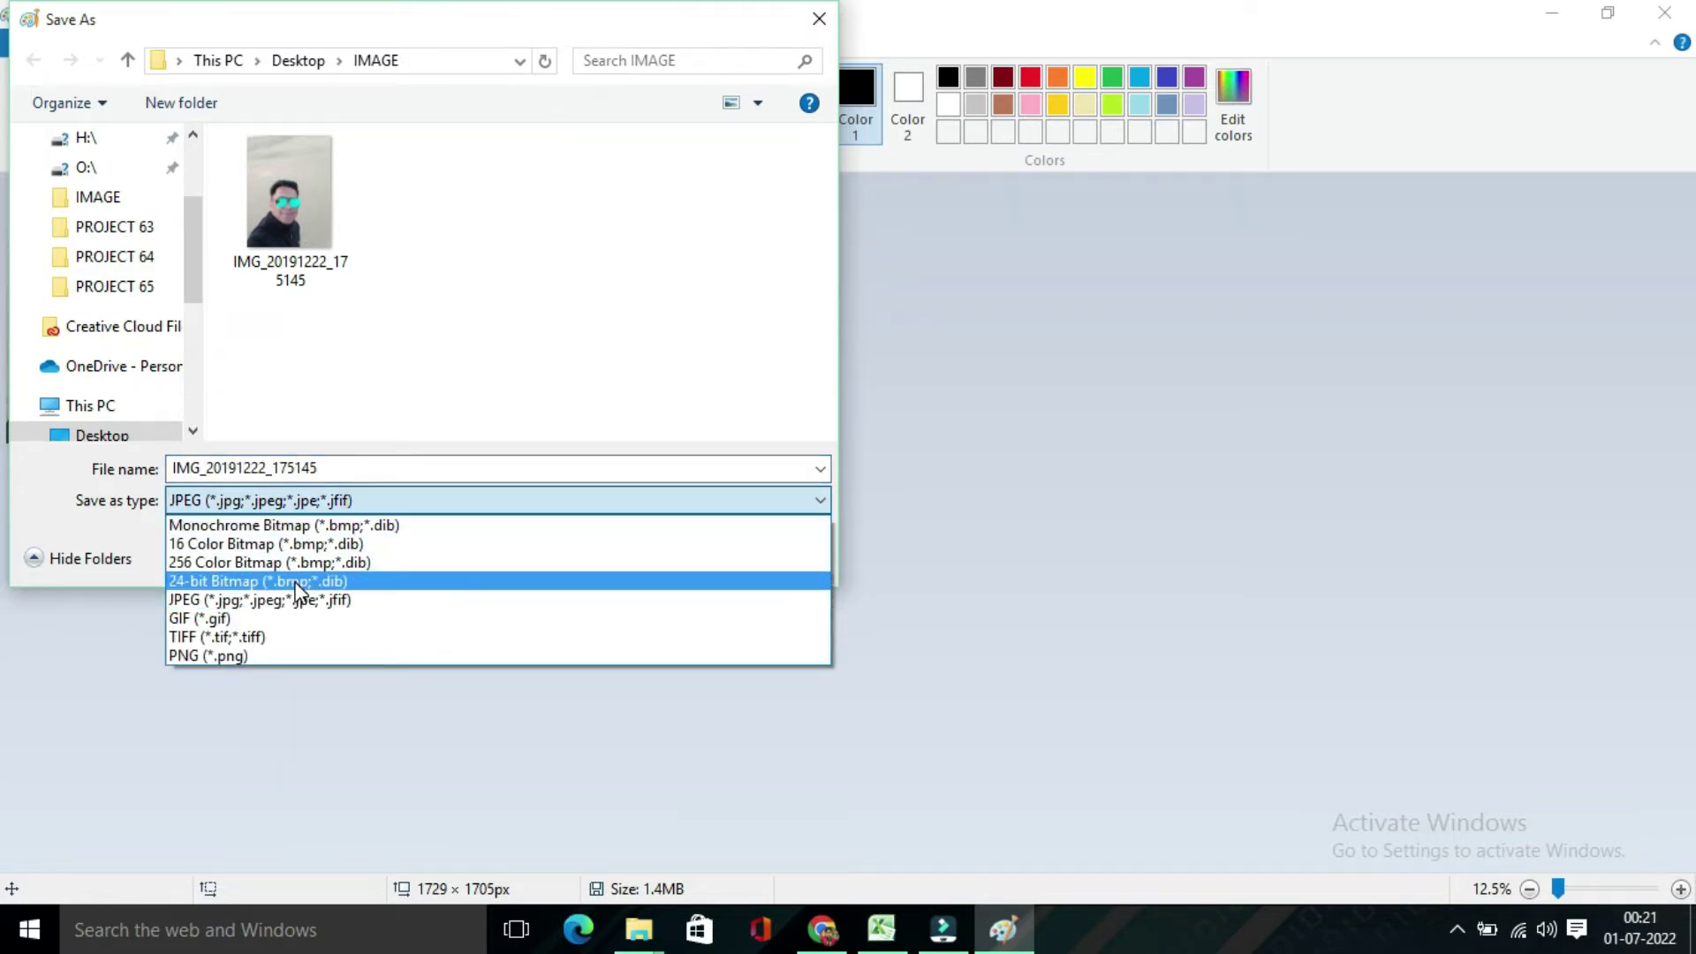
click(294, 581)
click(334, 464)
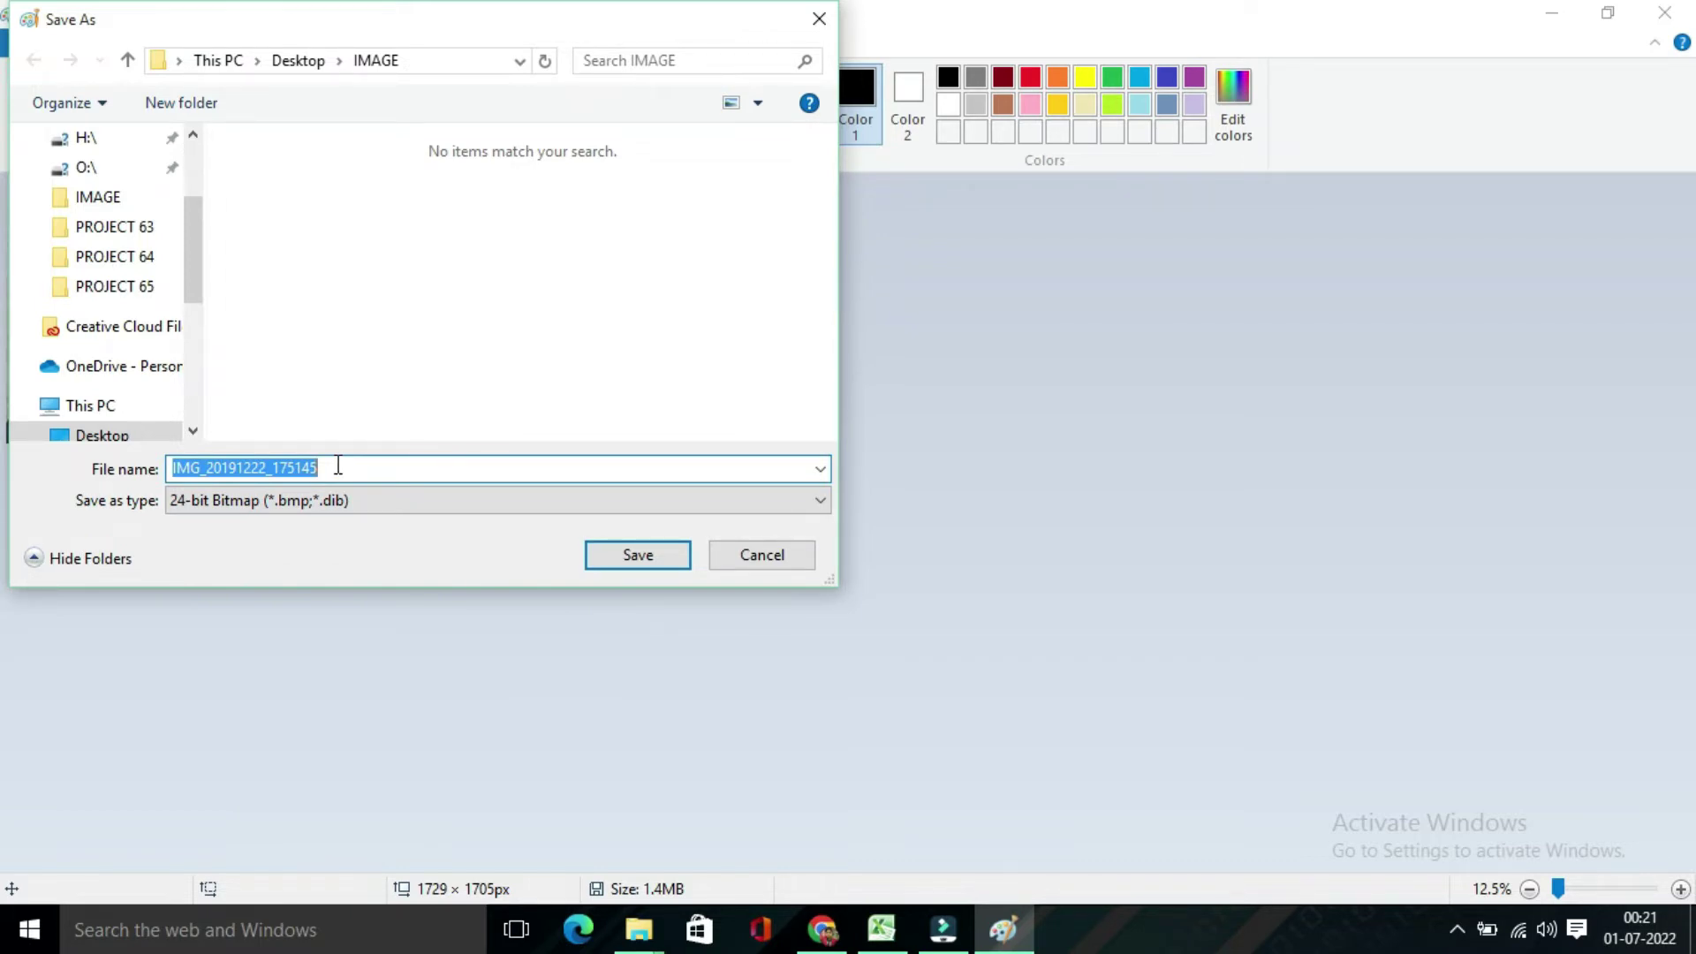
text(ima)
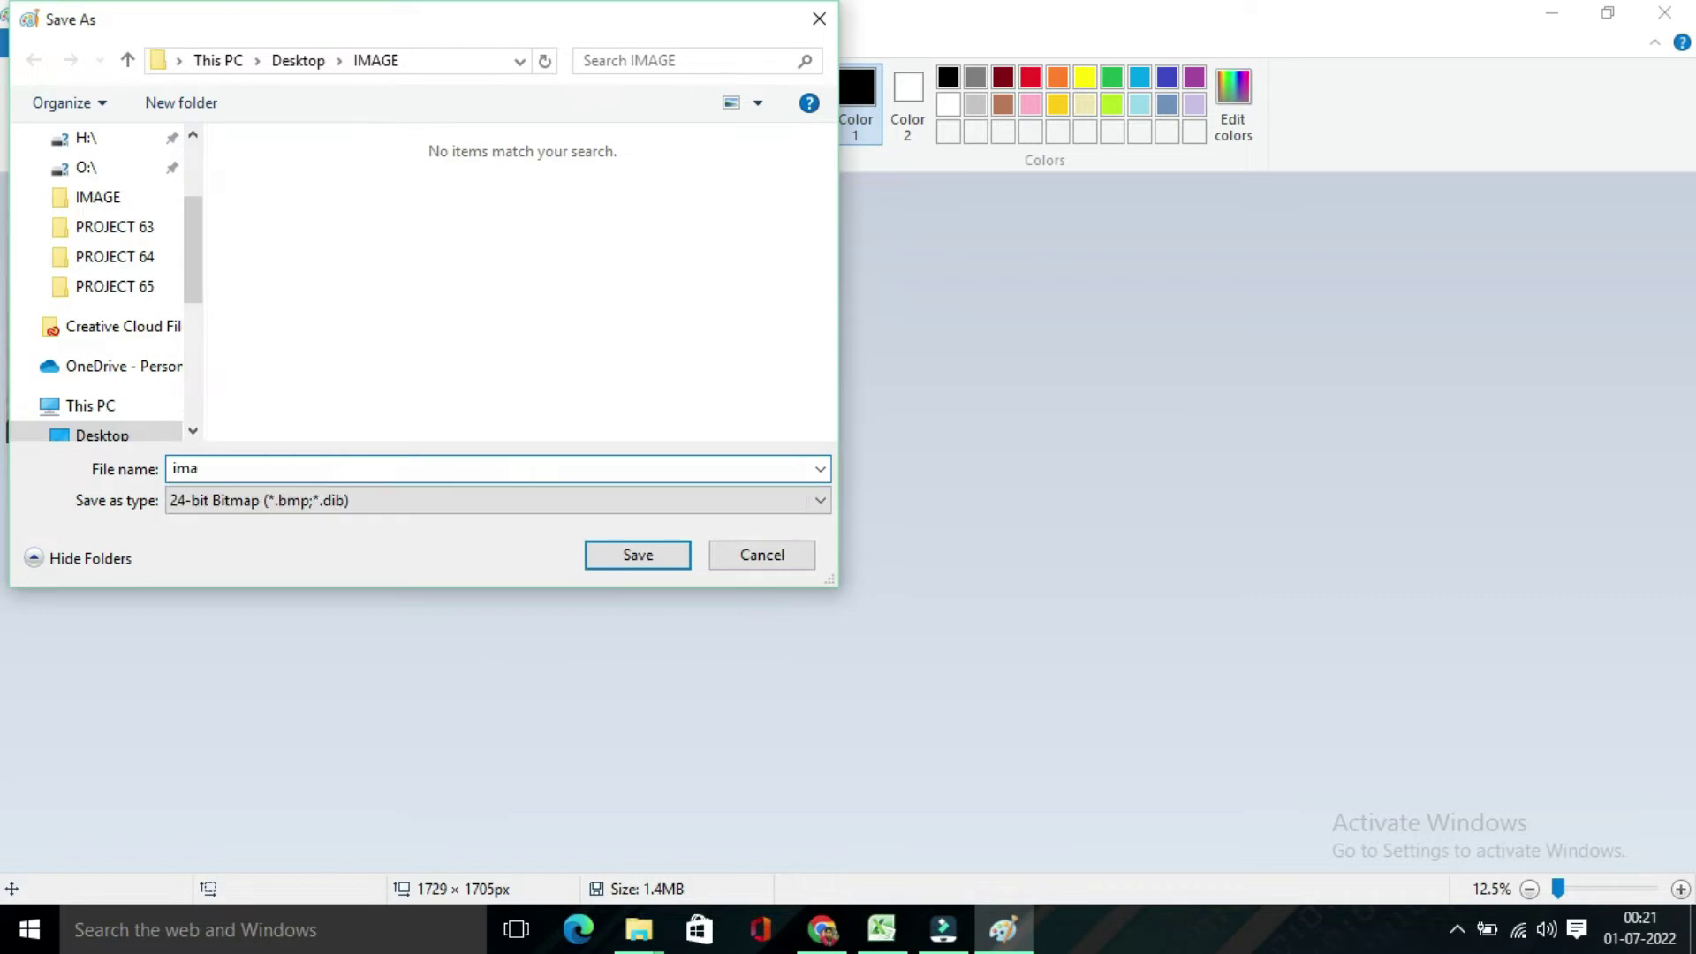
text(ge)
click(633, 556)
click(1661, 17)
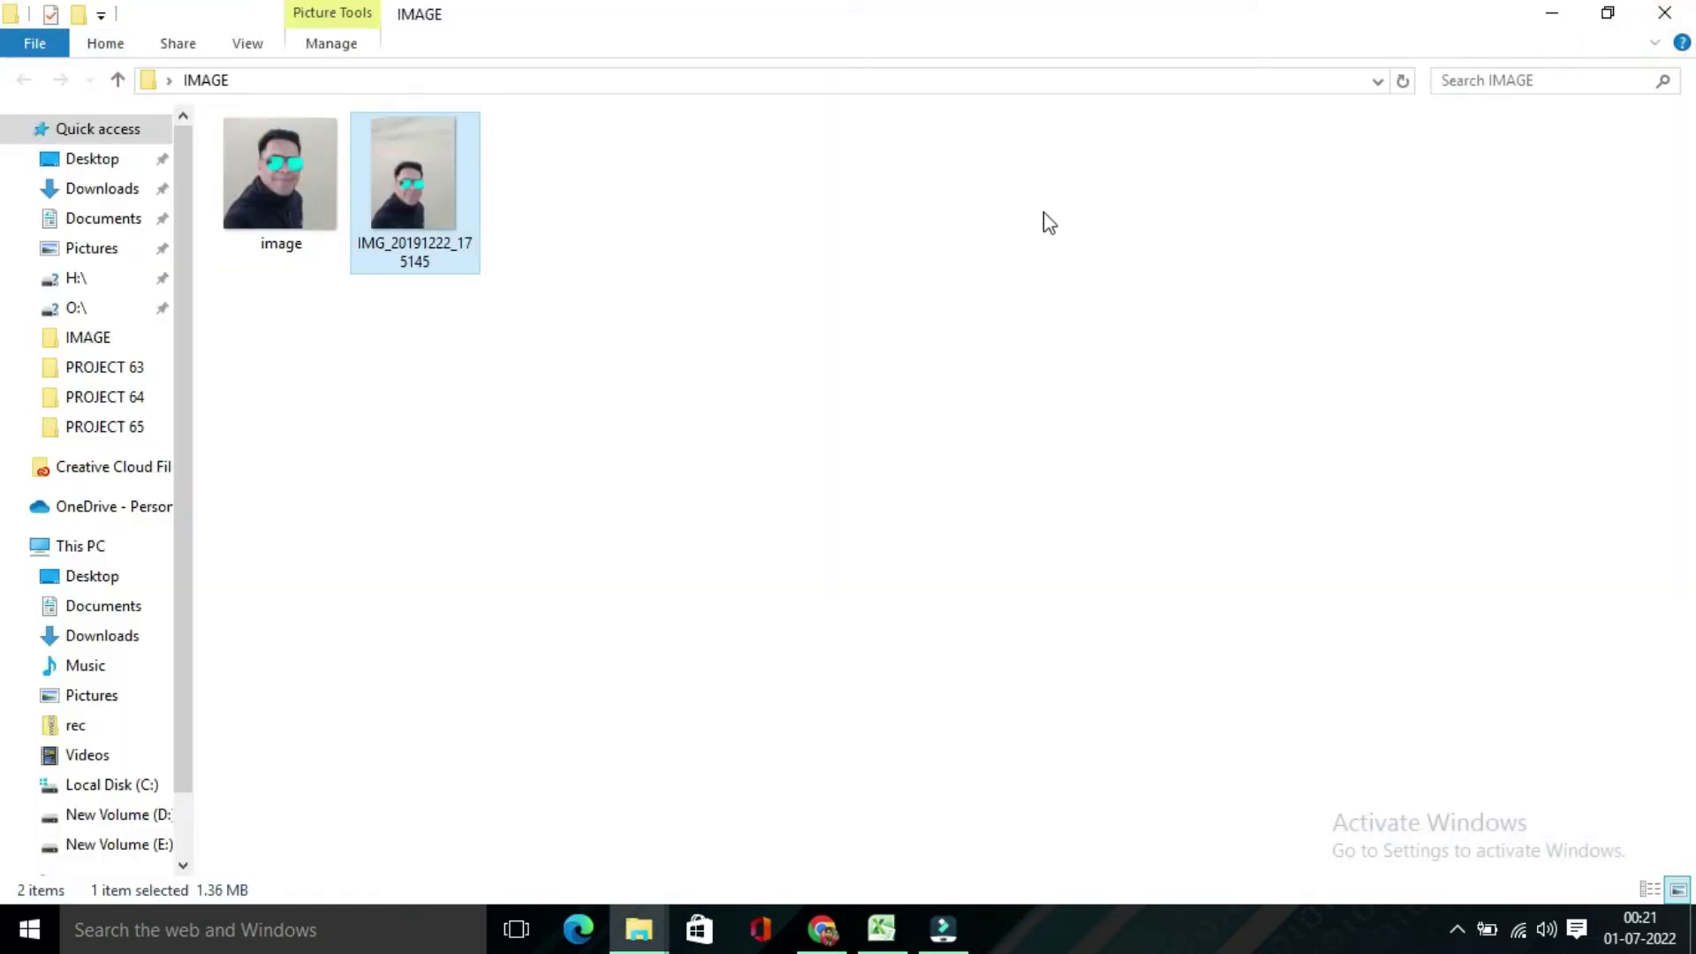
Compare the file details of the original photo and the new image file, and minimize the IMAGE folder window
click(746, 267)
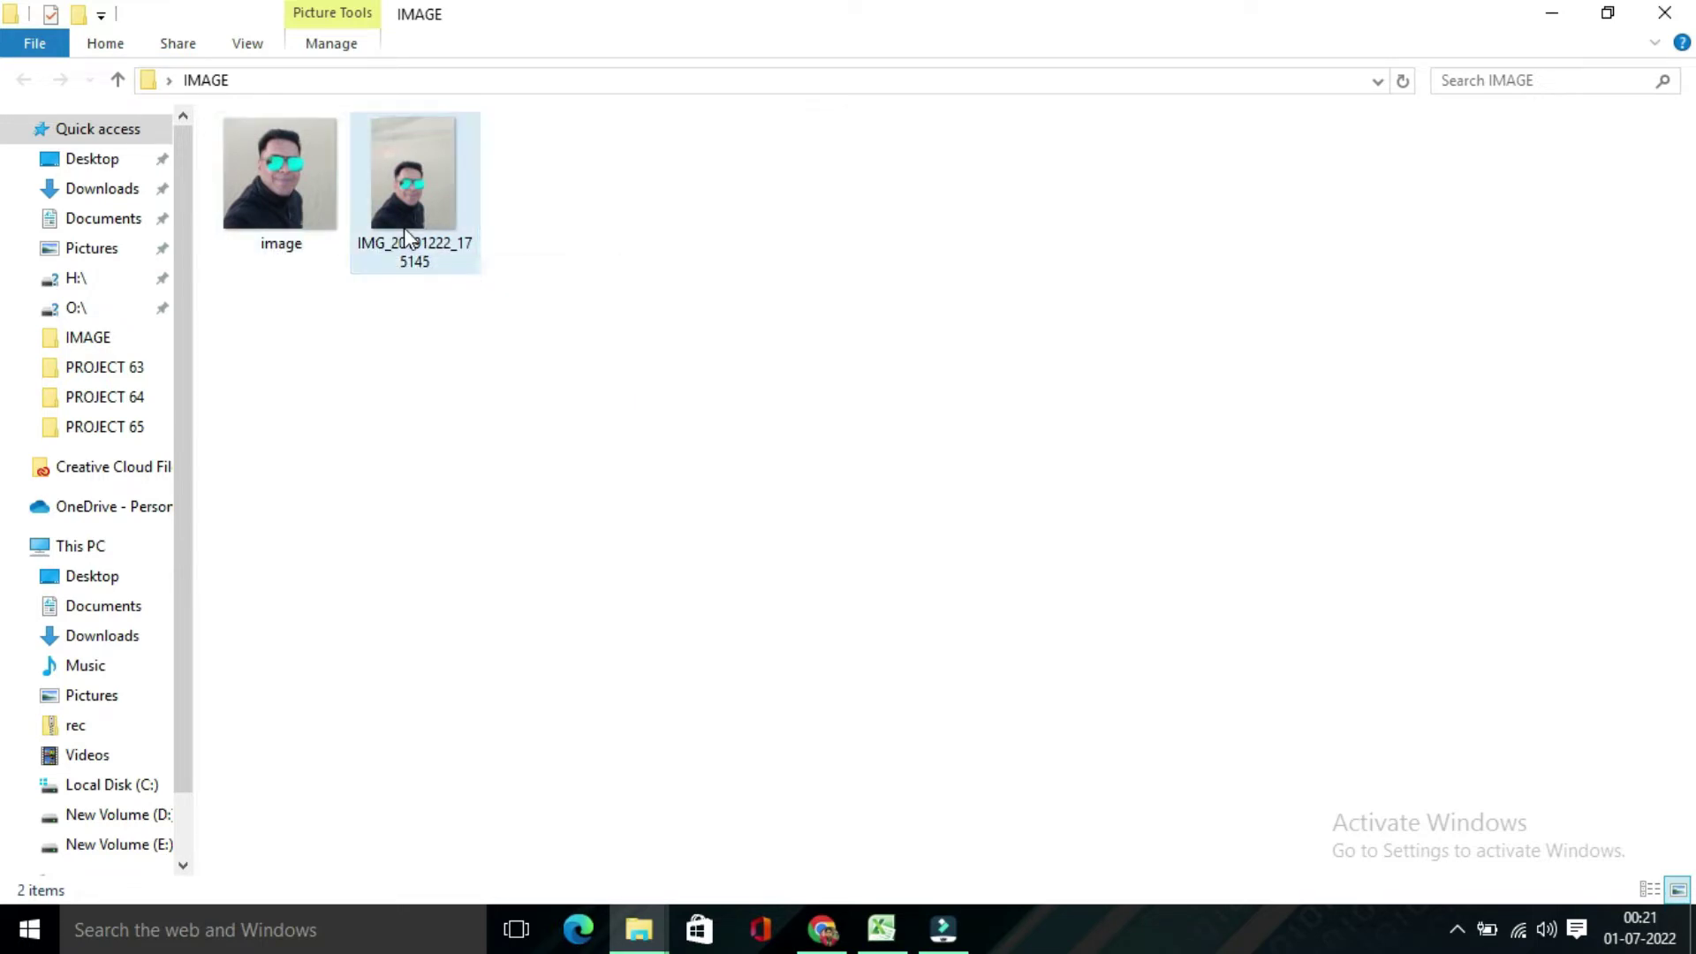
mouse_move(423, 256)
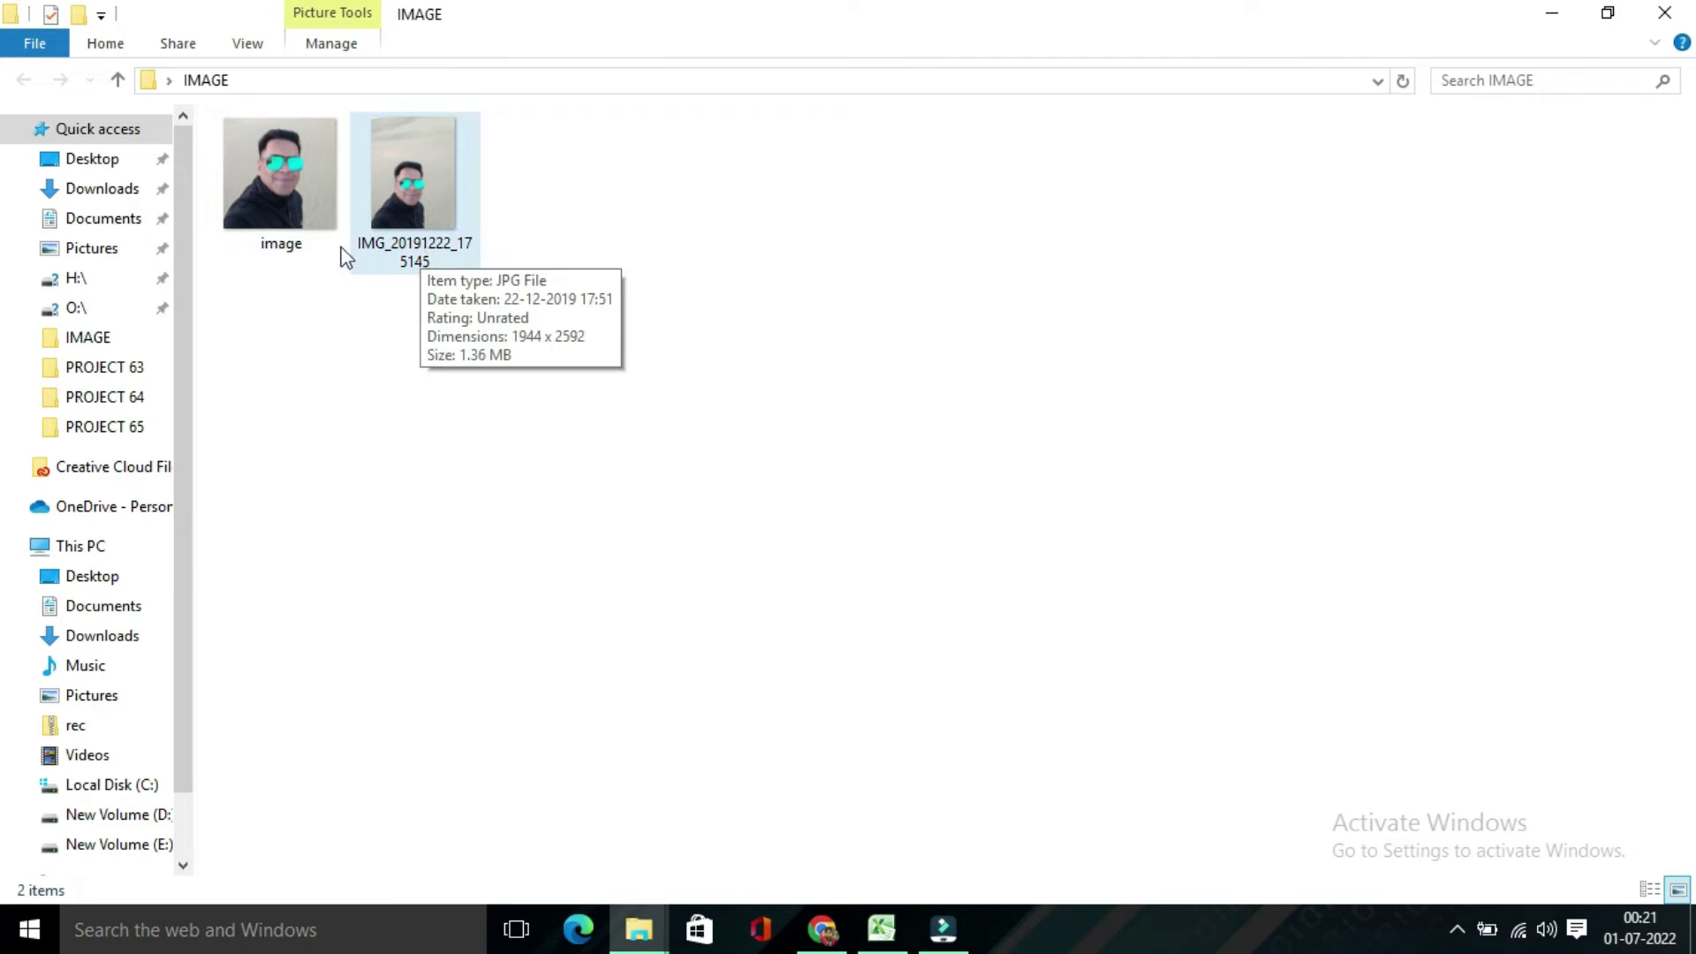
mouse_move(289, 255)
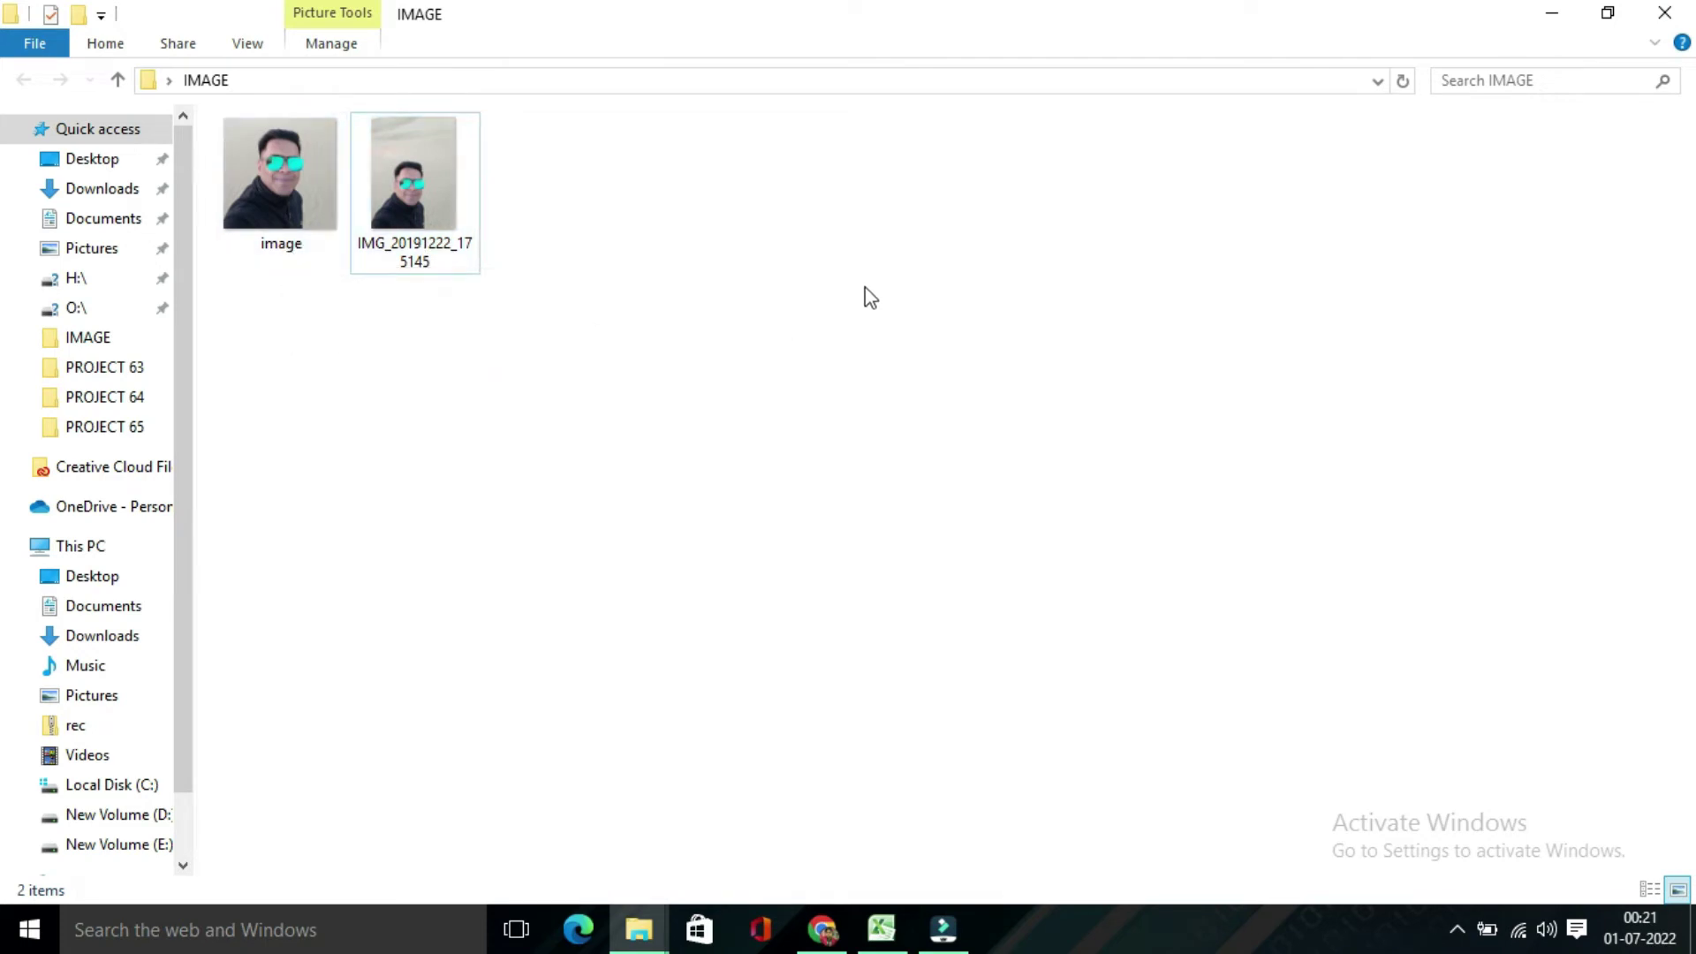
click(1546, 14)
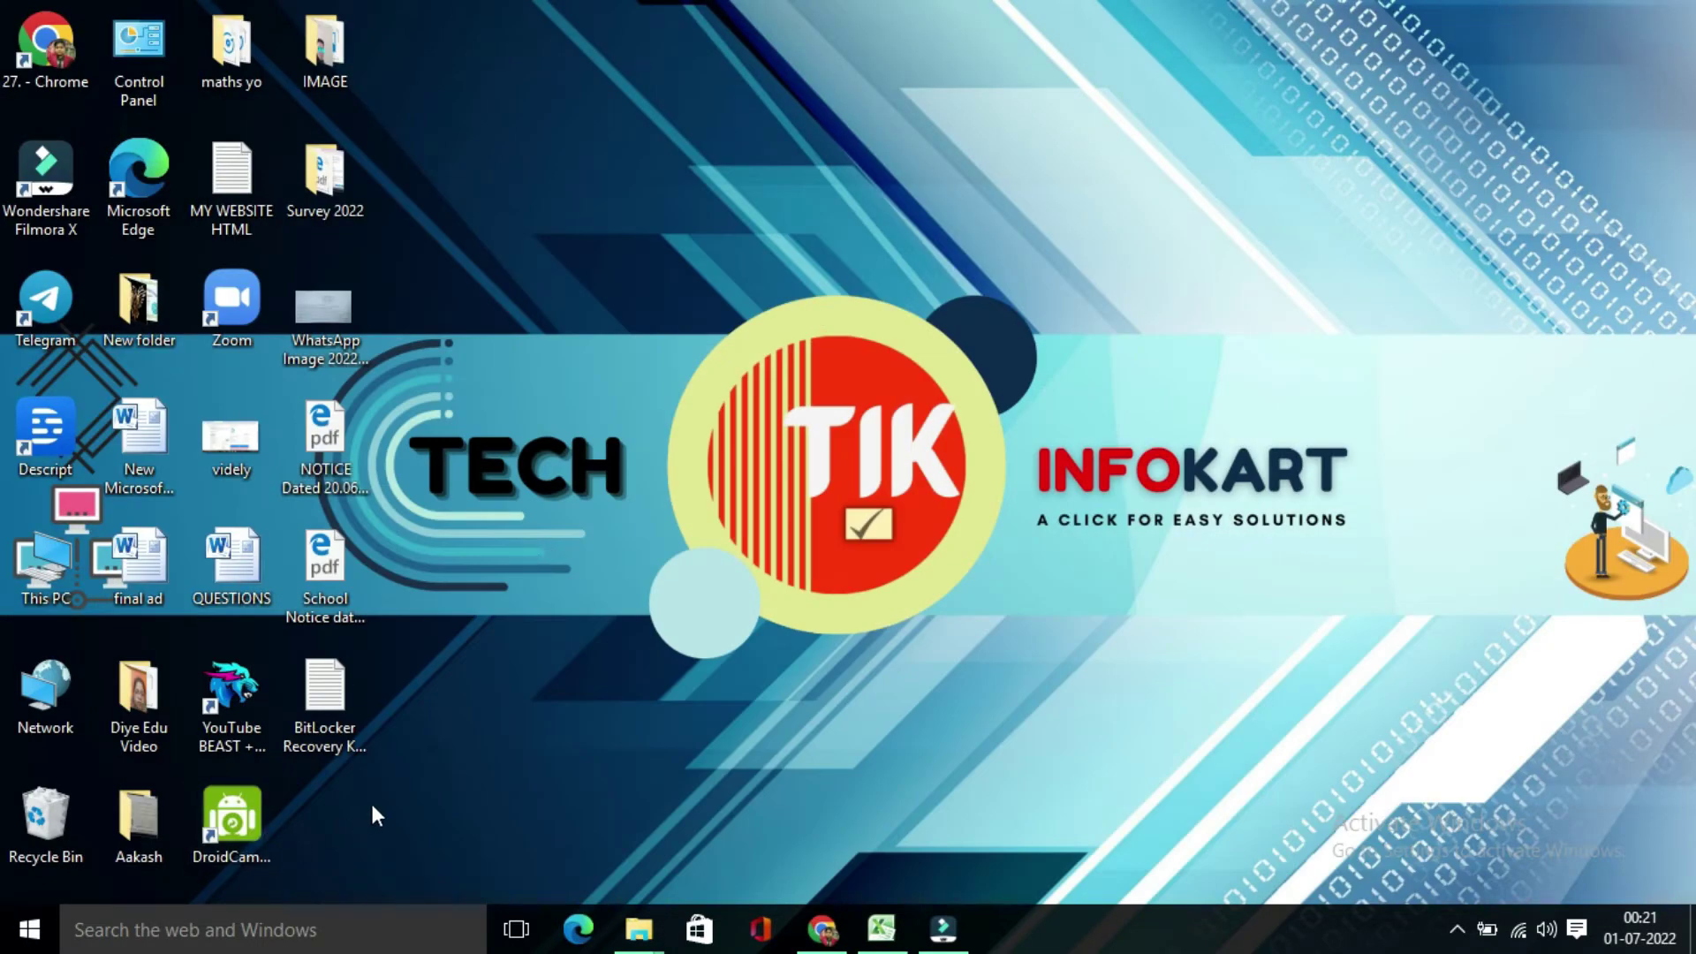
Open Notepad and write the two lines "[autorun]" and "icon=image.bmp"
click(140, 933)
text(note)
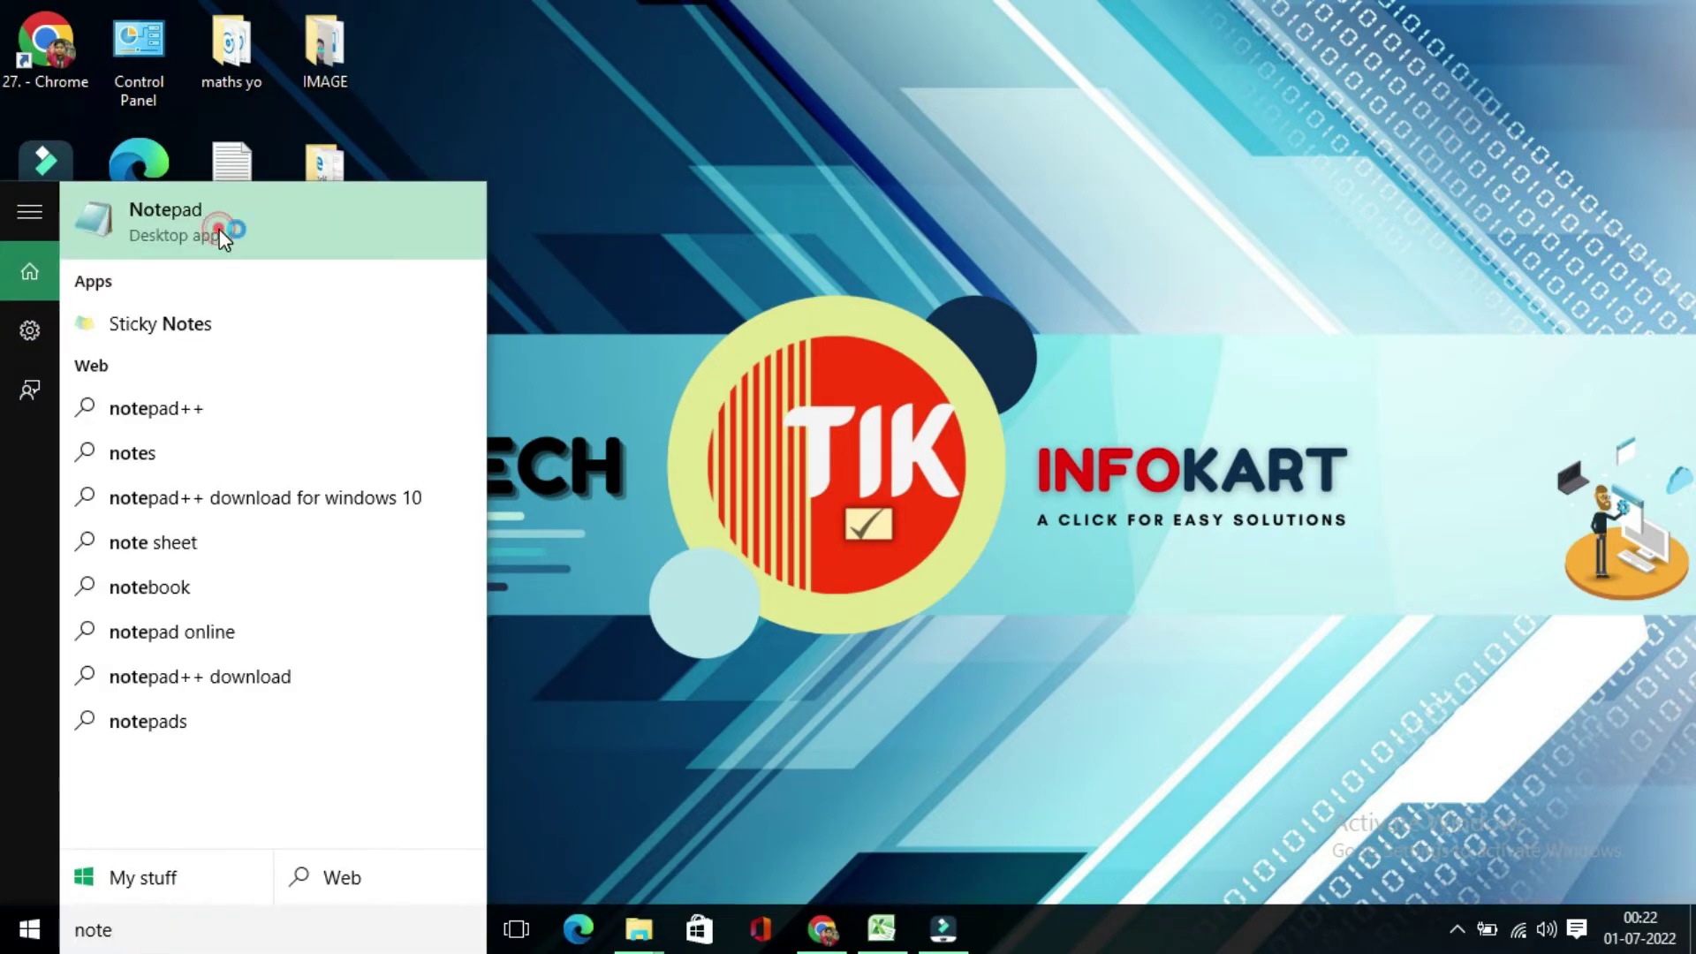
click(221, 228)
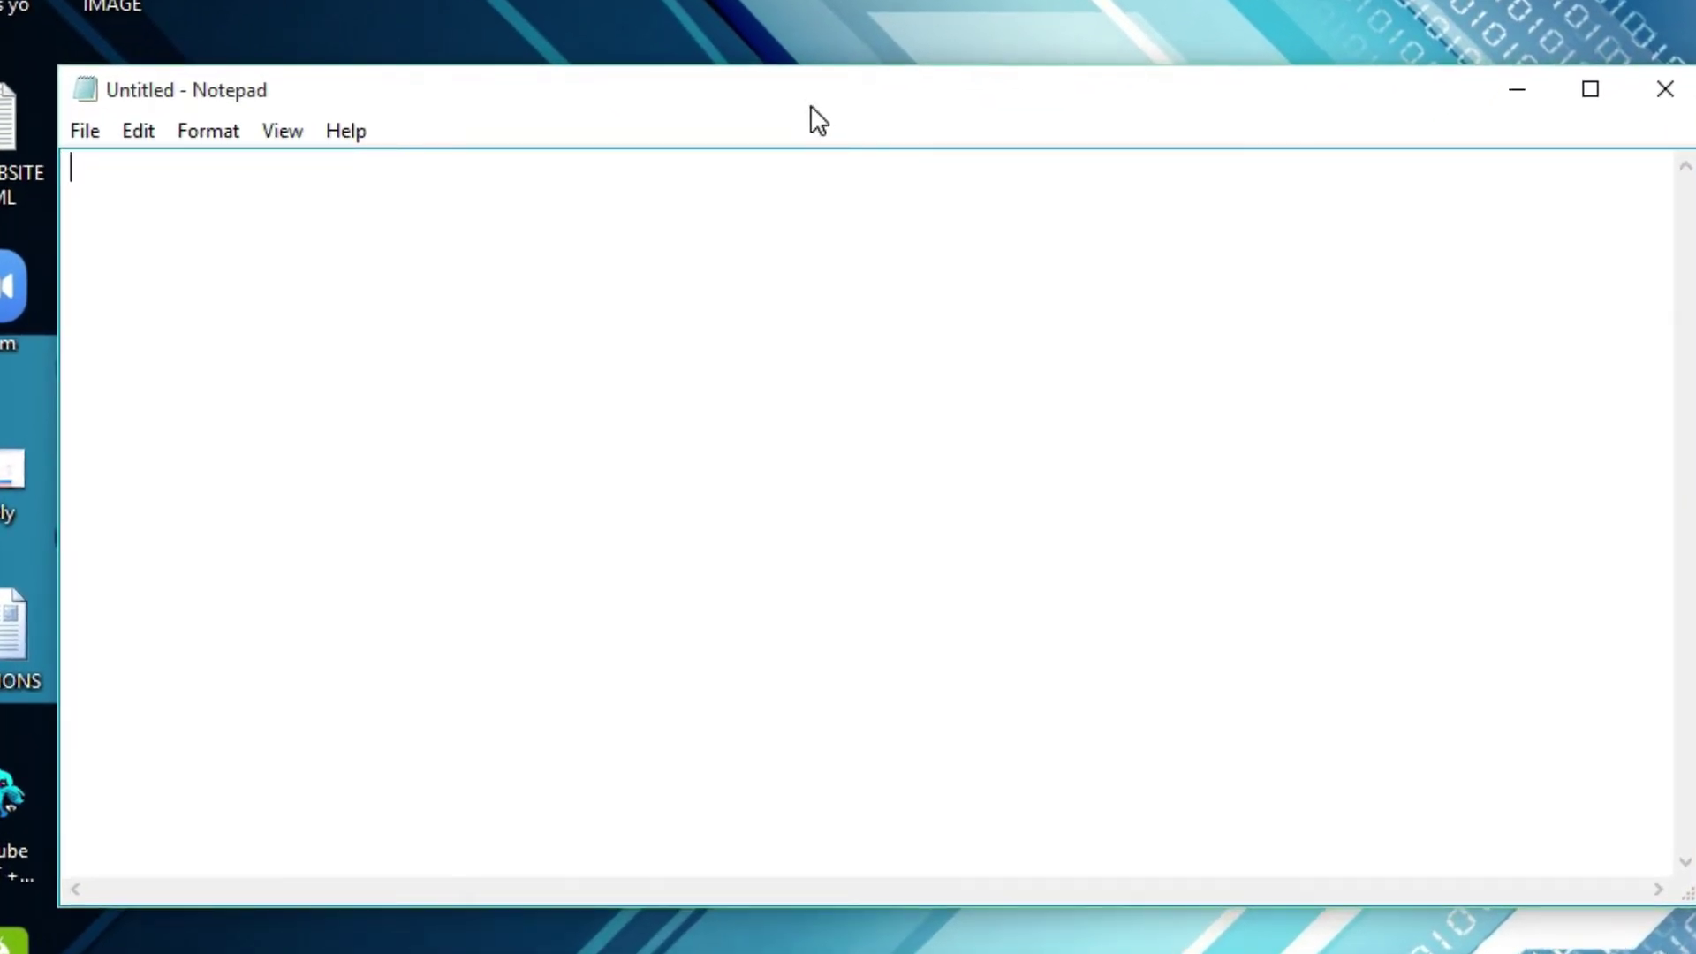
text([autorun])
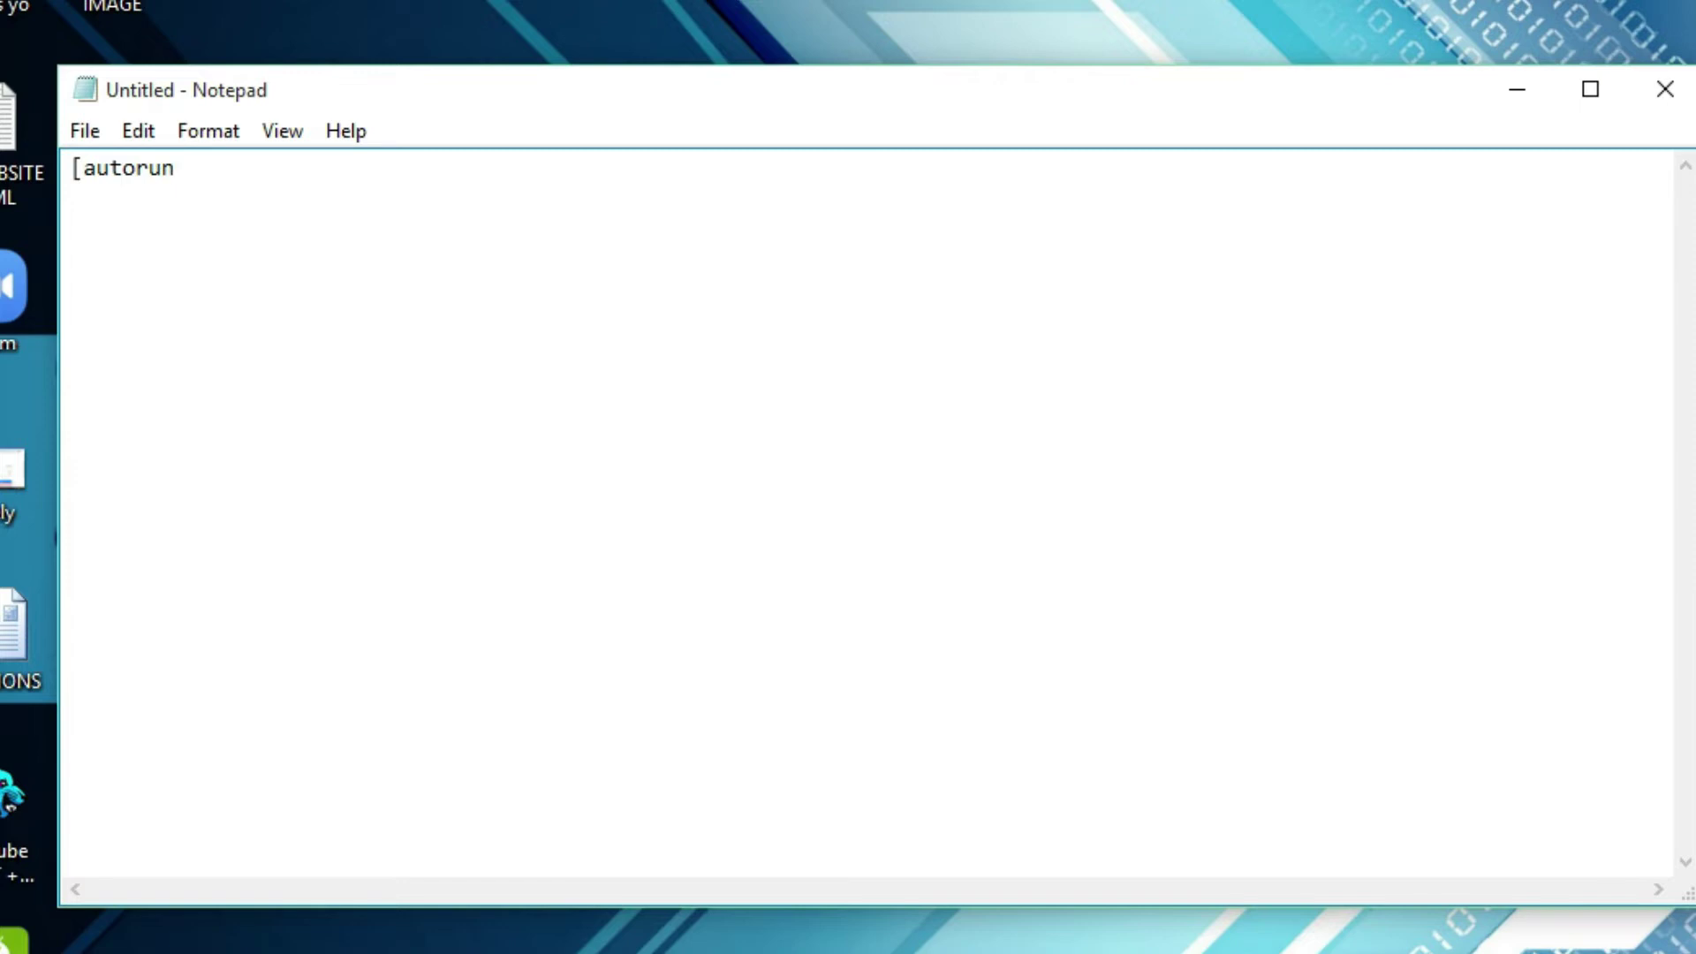
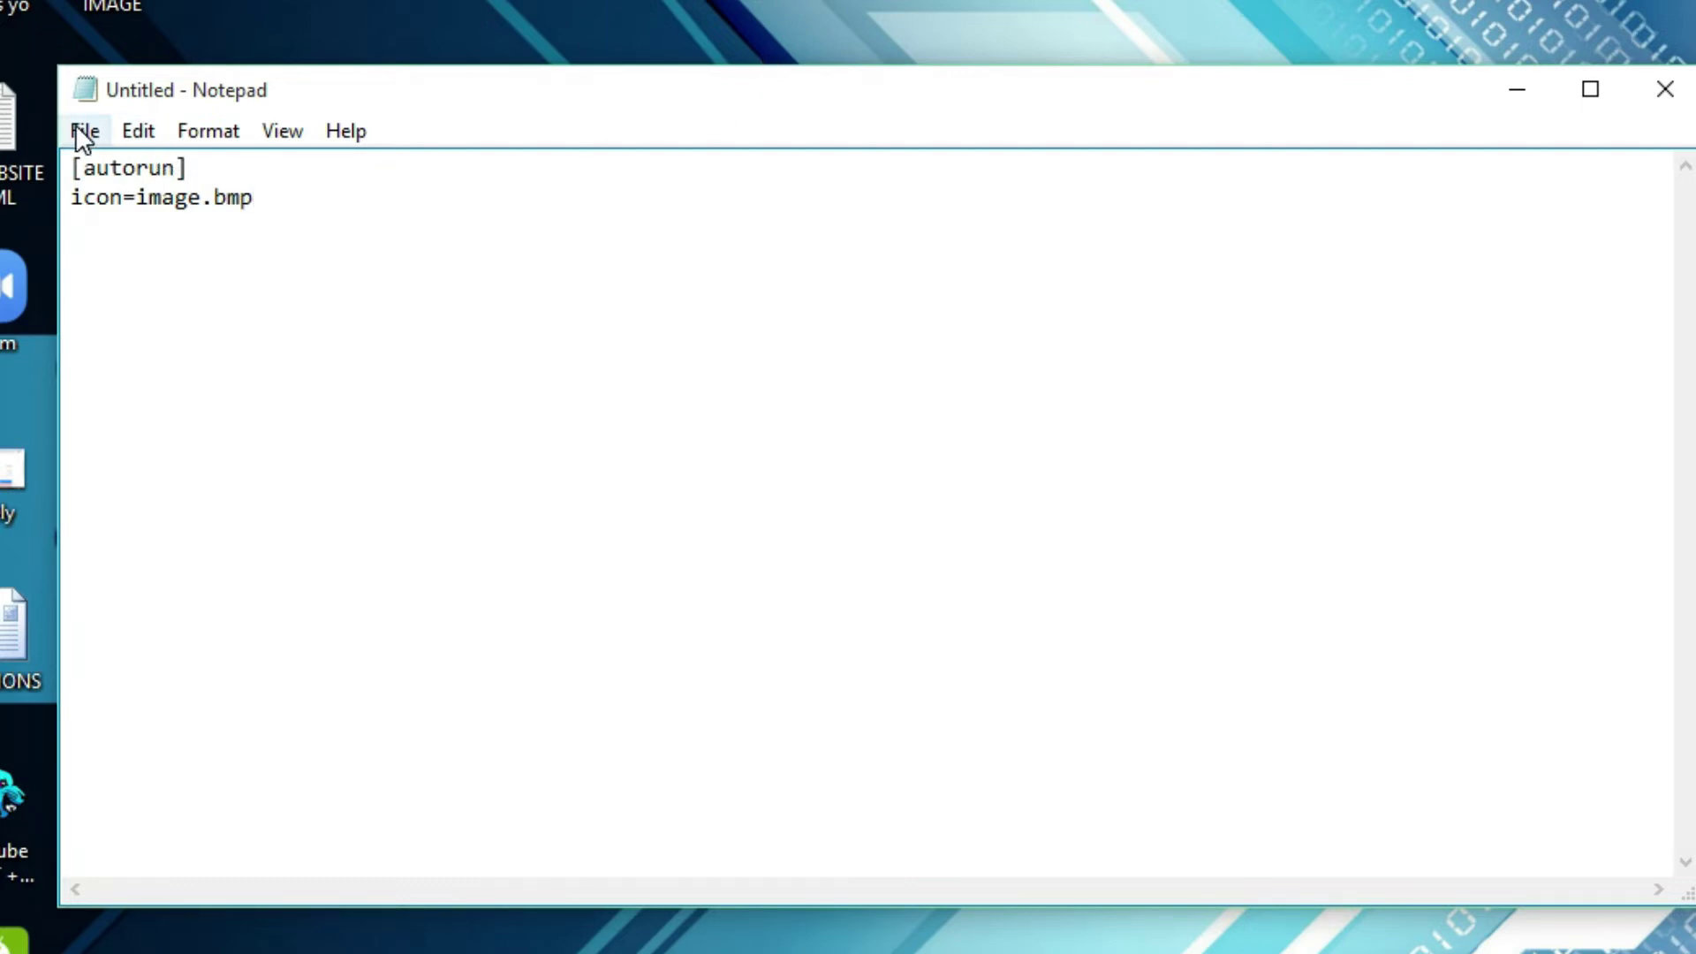
Save the text file under the name autorun in the IMAGE folder and close Notepad
click(84, 131)
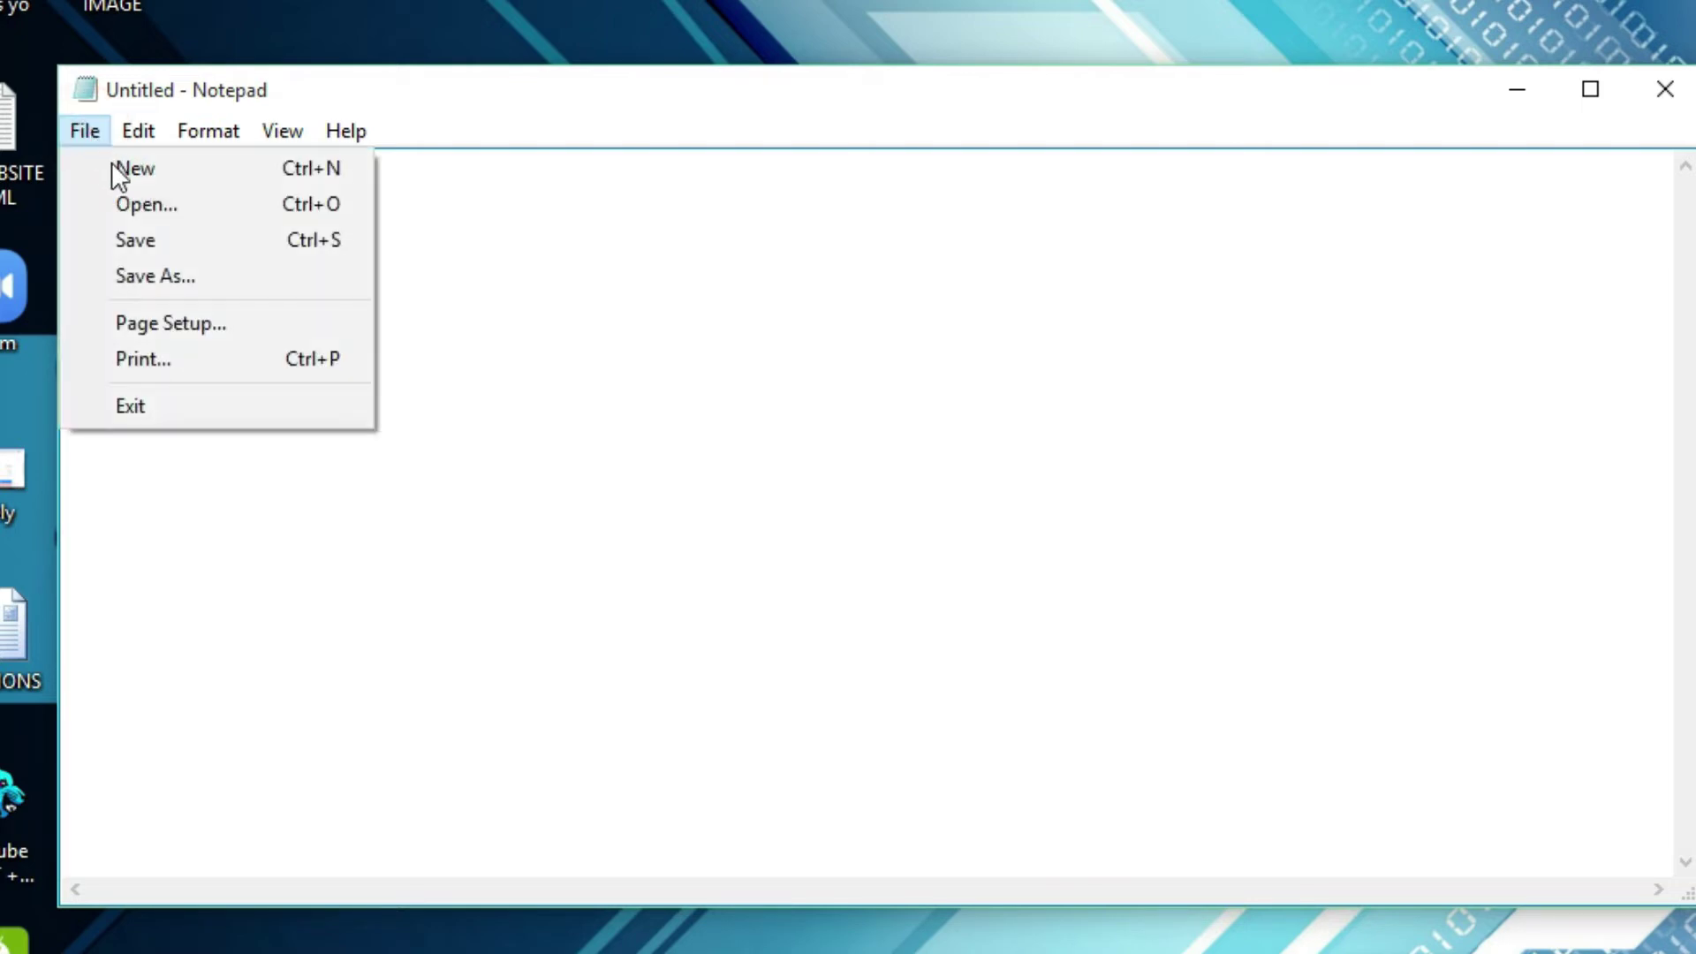
click(133, 243)
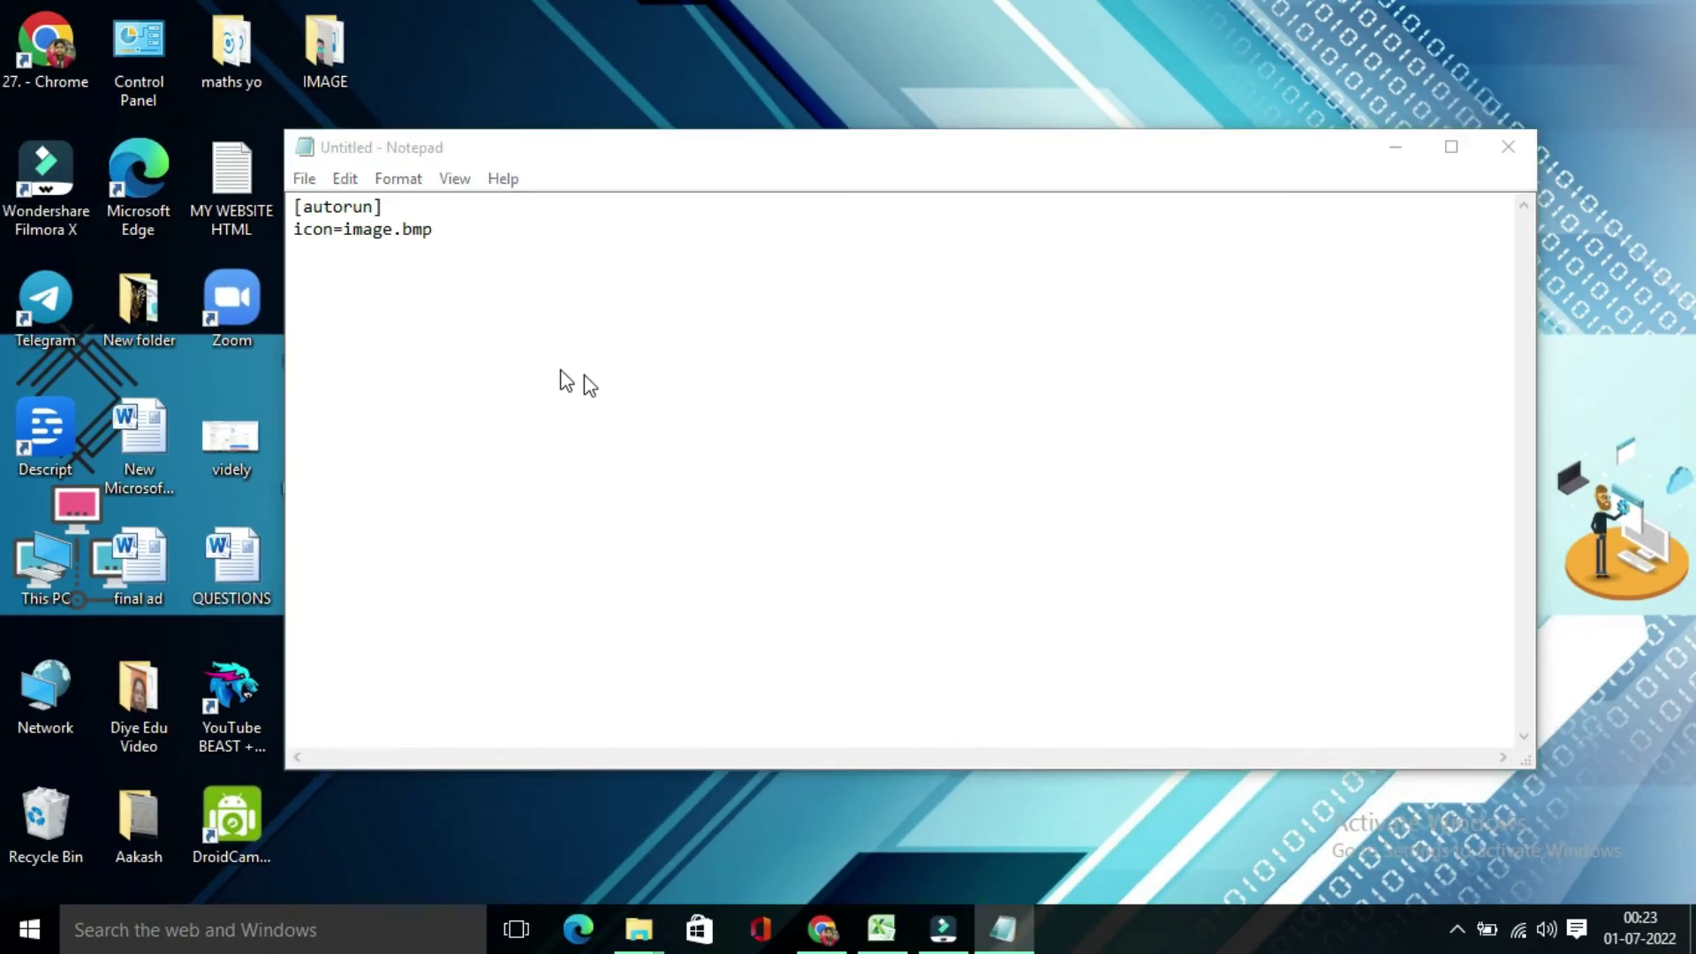
key(BackSpace)
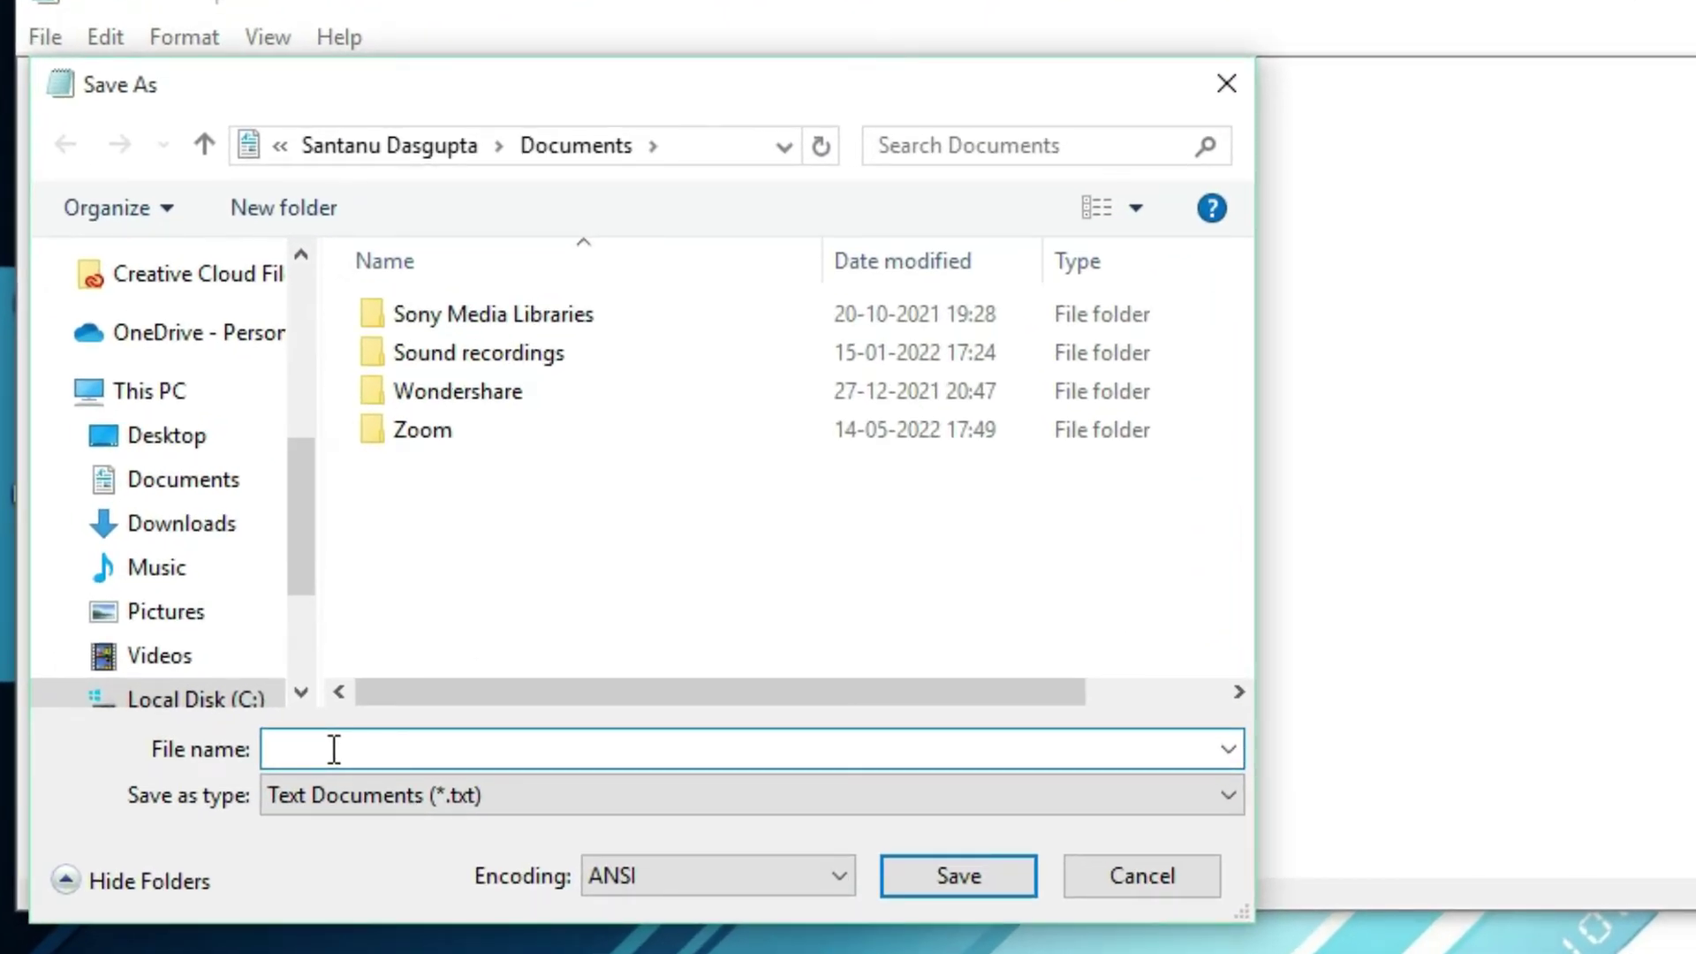
text(autorun)
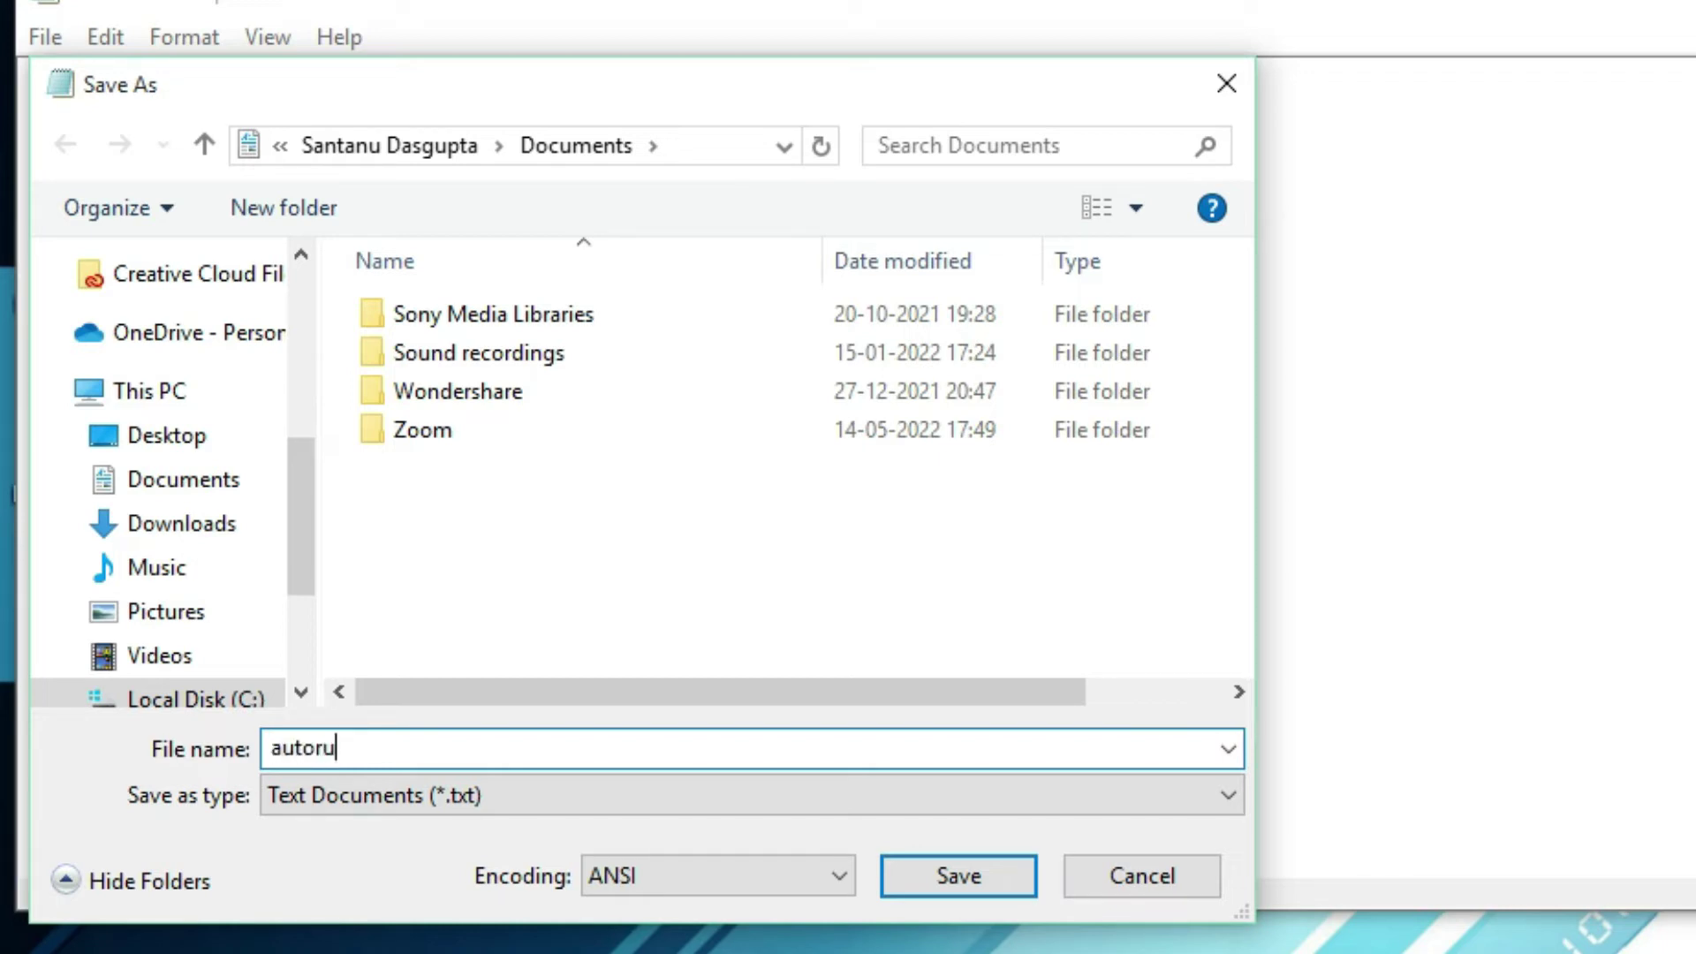
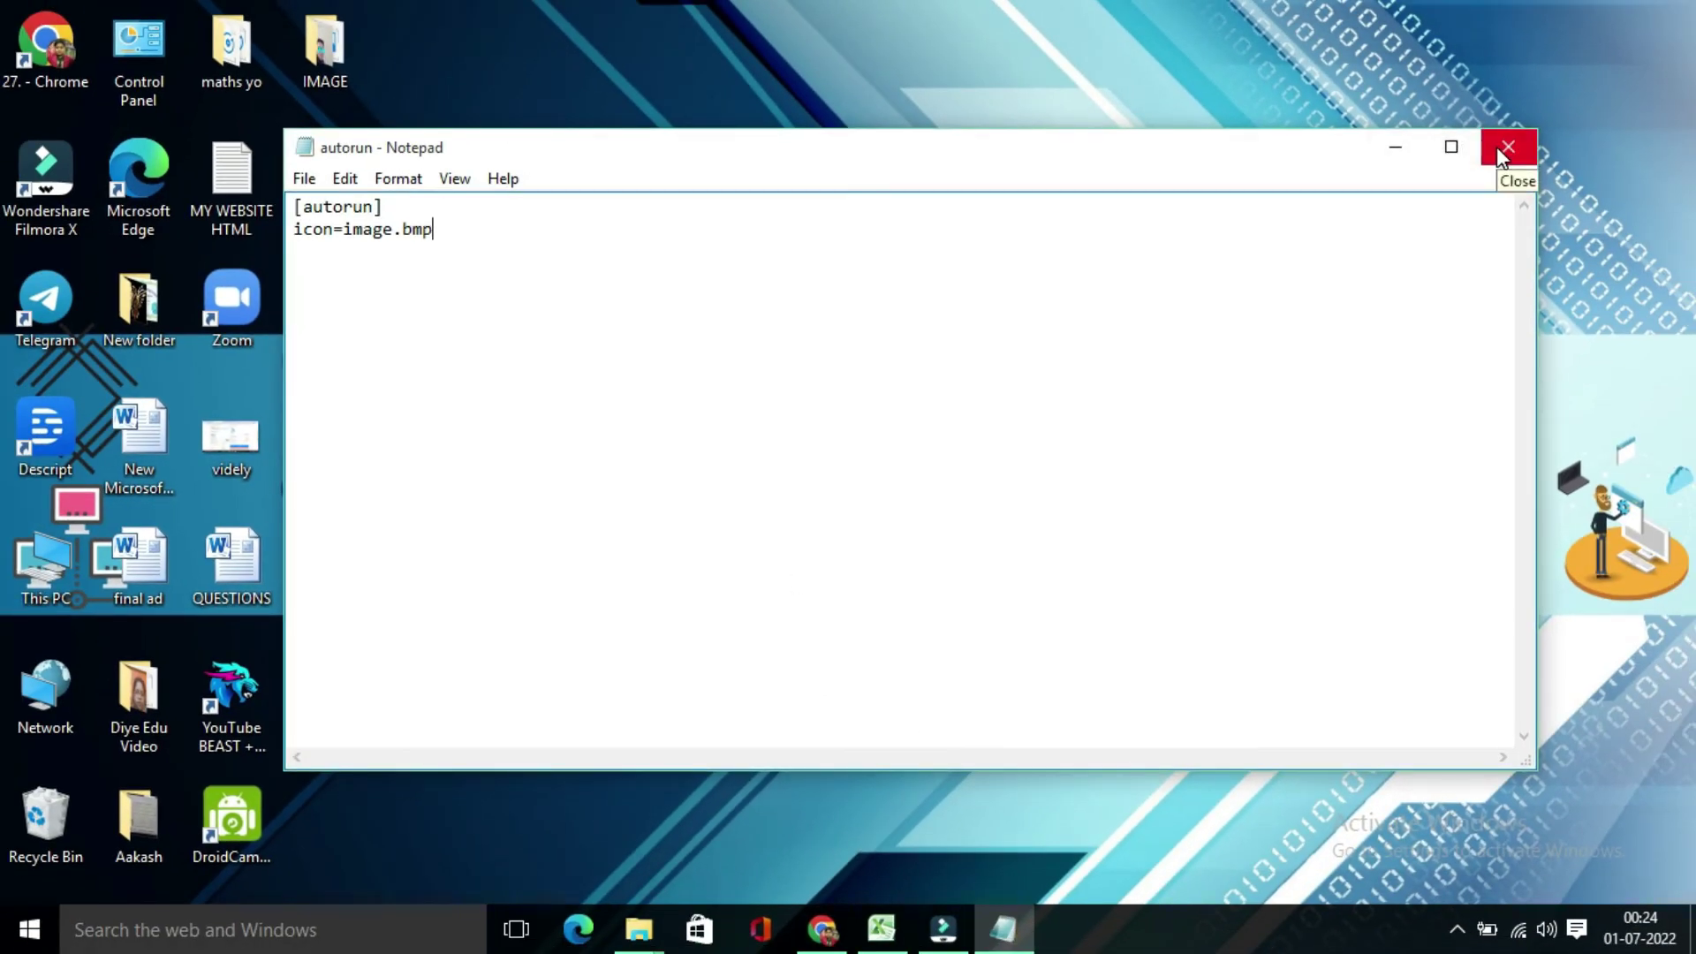
click(1505, 148)
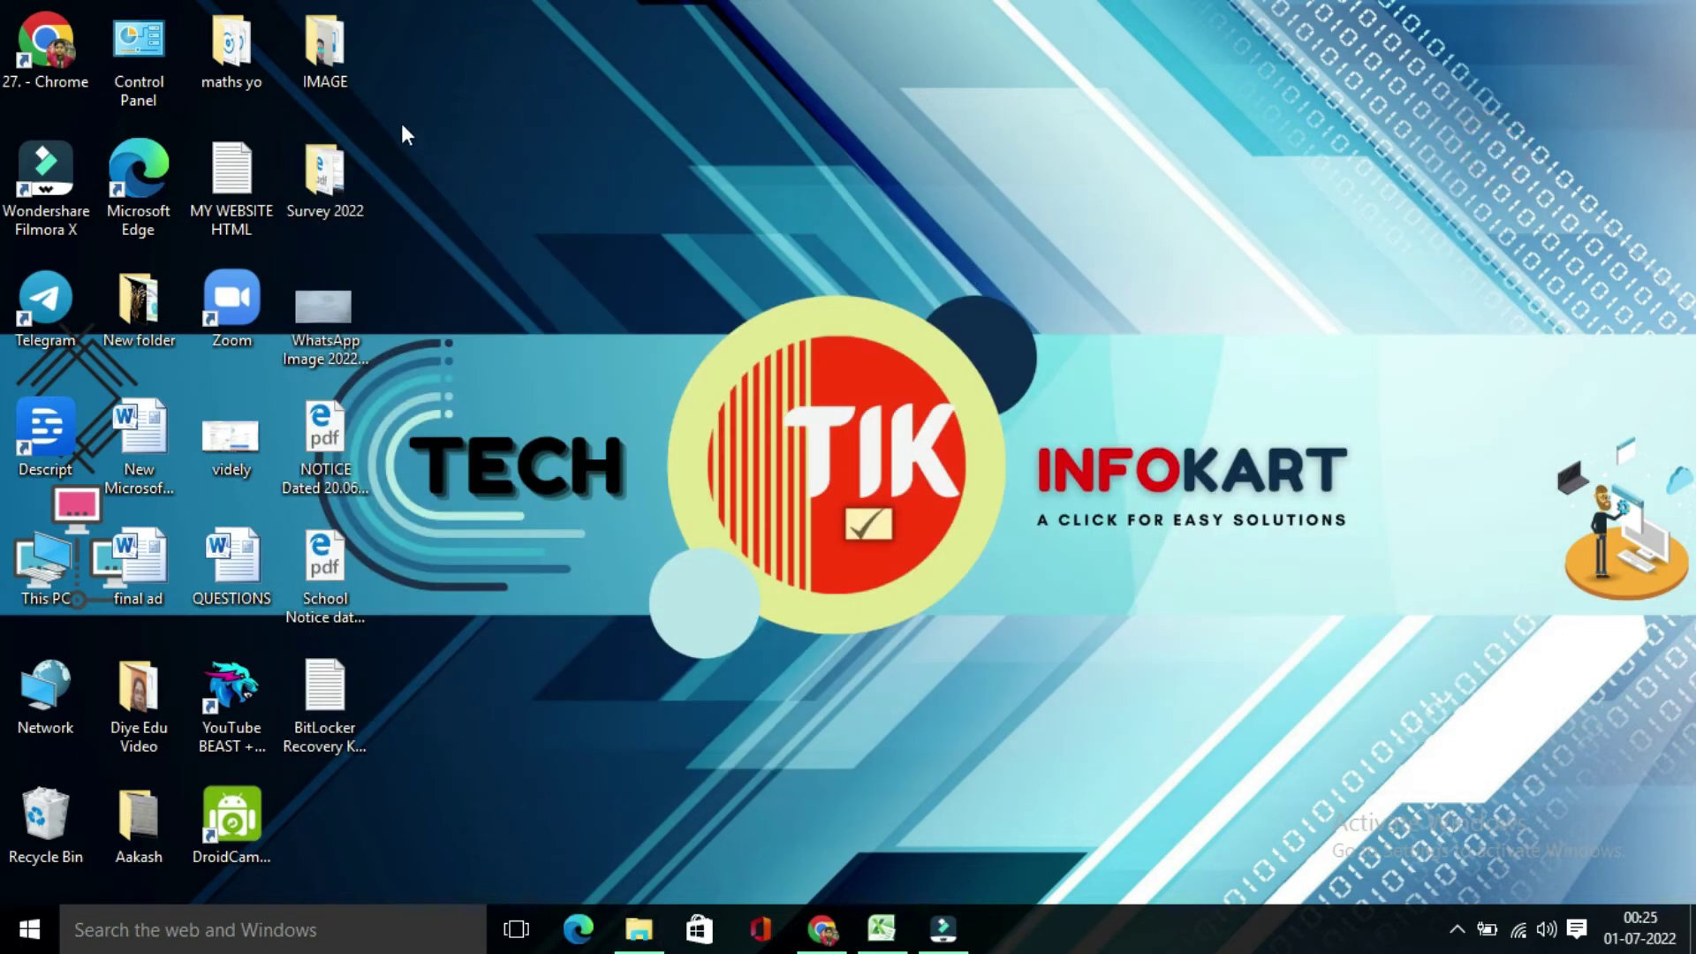
Check the contents of the IMAGE folder for the autorun and image files, and minimize its window
double_click(327, 53)
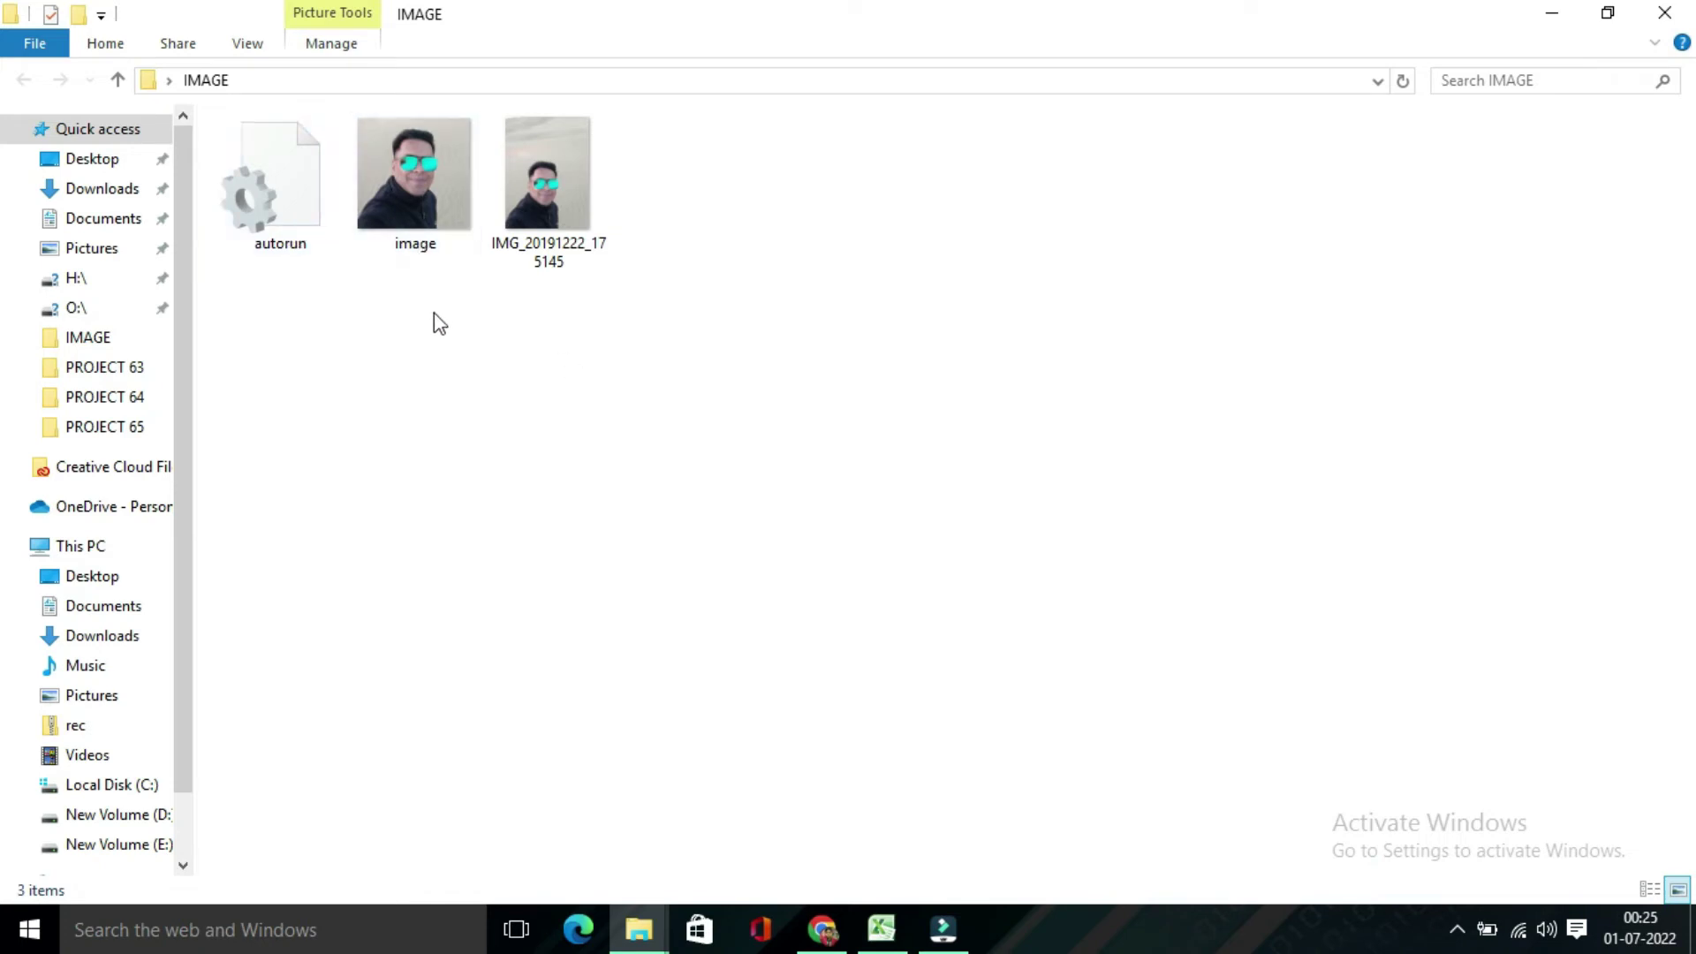
click(1557, 17)
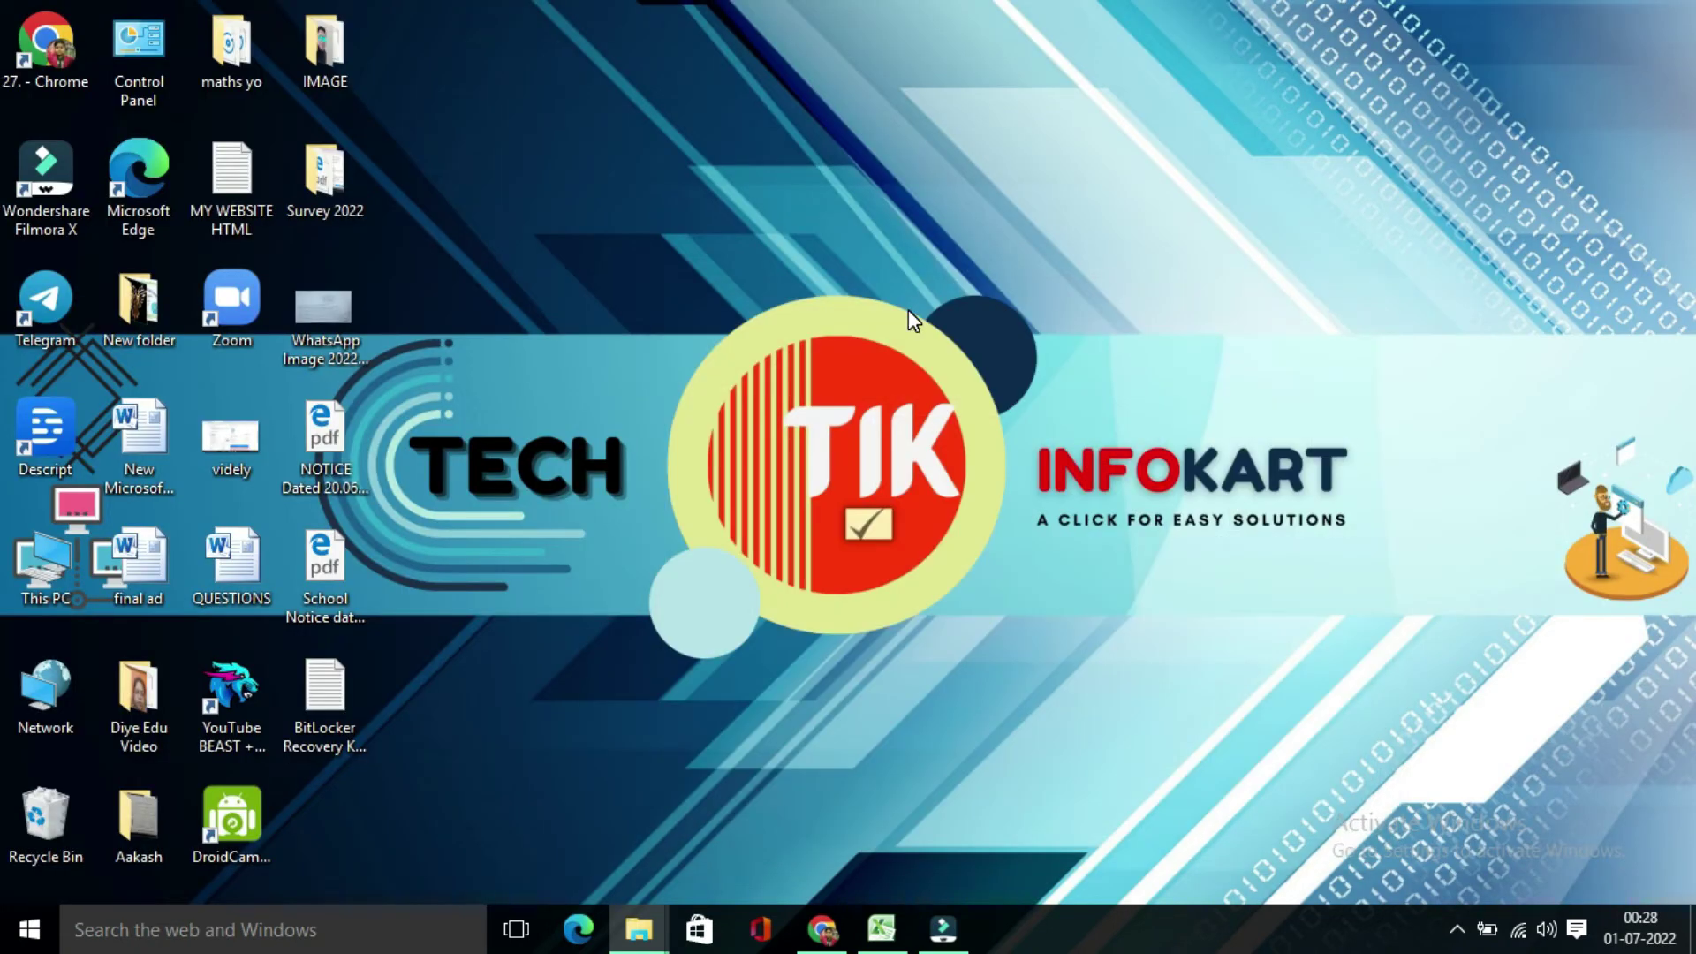
Copy the autorun and image files from the IMAGE folder on the desktop and close the folder window
double_click(326, 44)
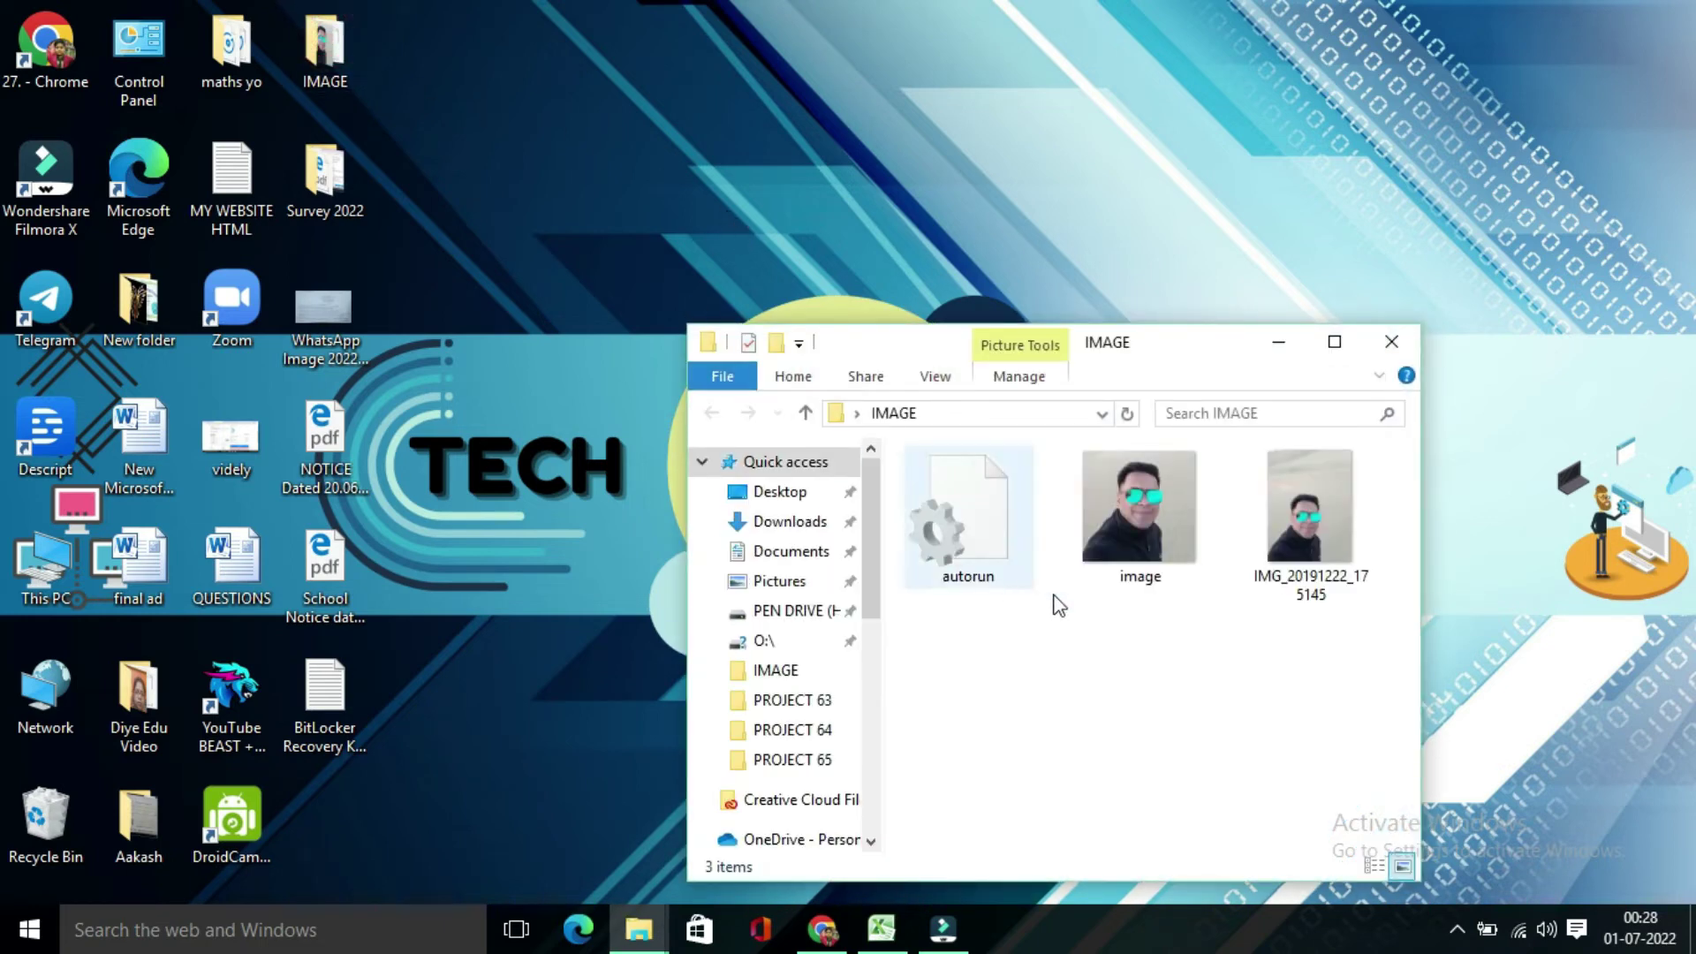
drag(1197, 613, 967, 506)
right_click(967, 506)
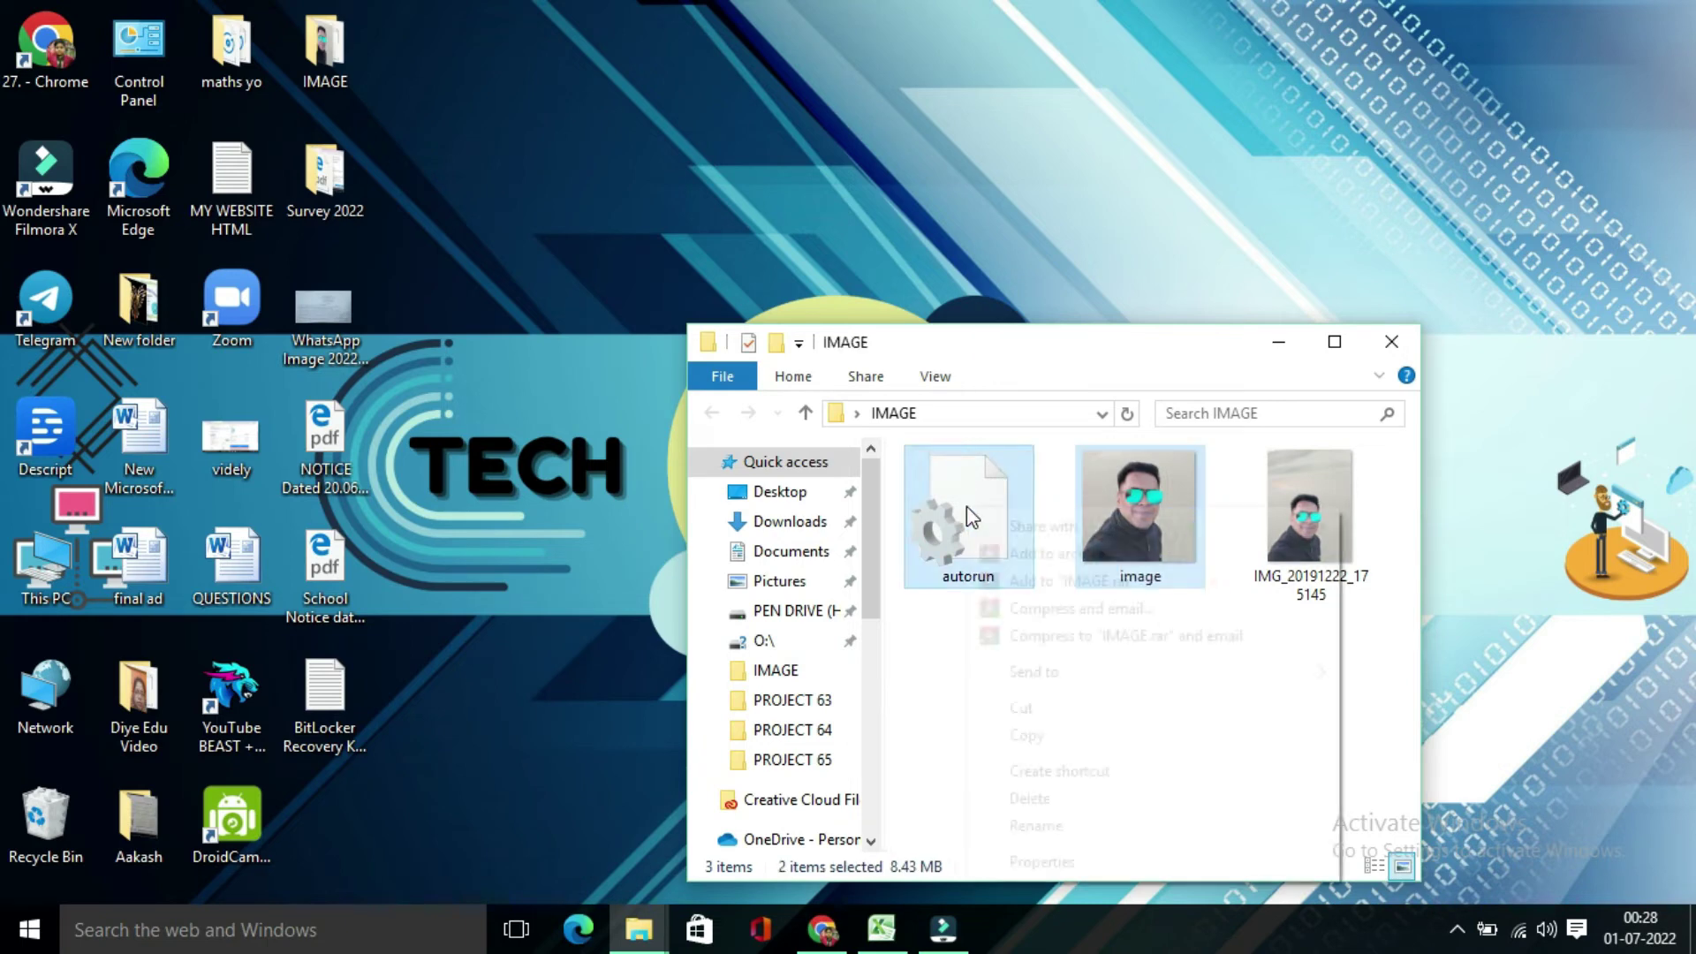
click(1062, 737)
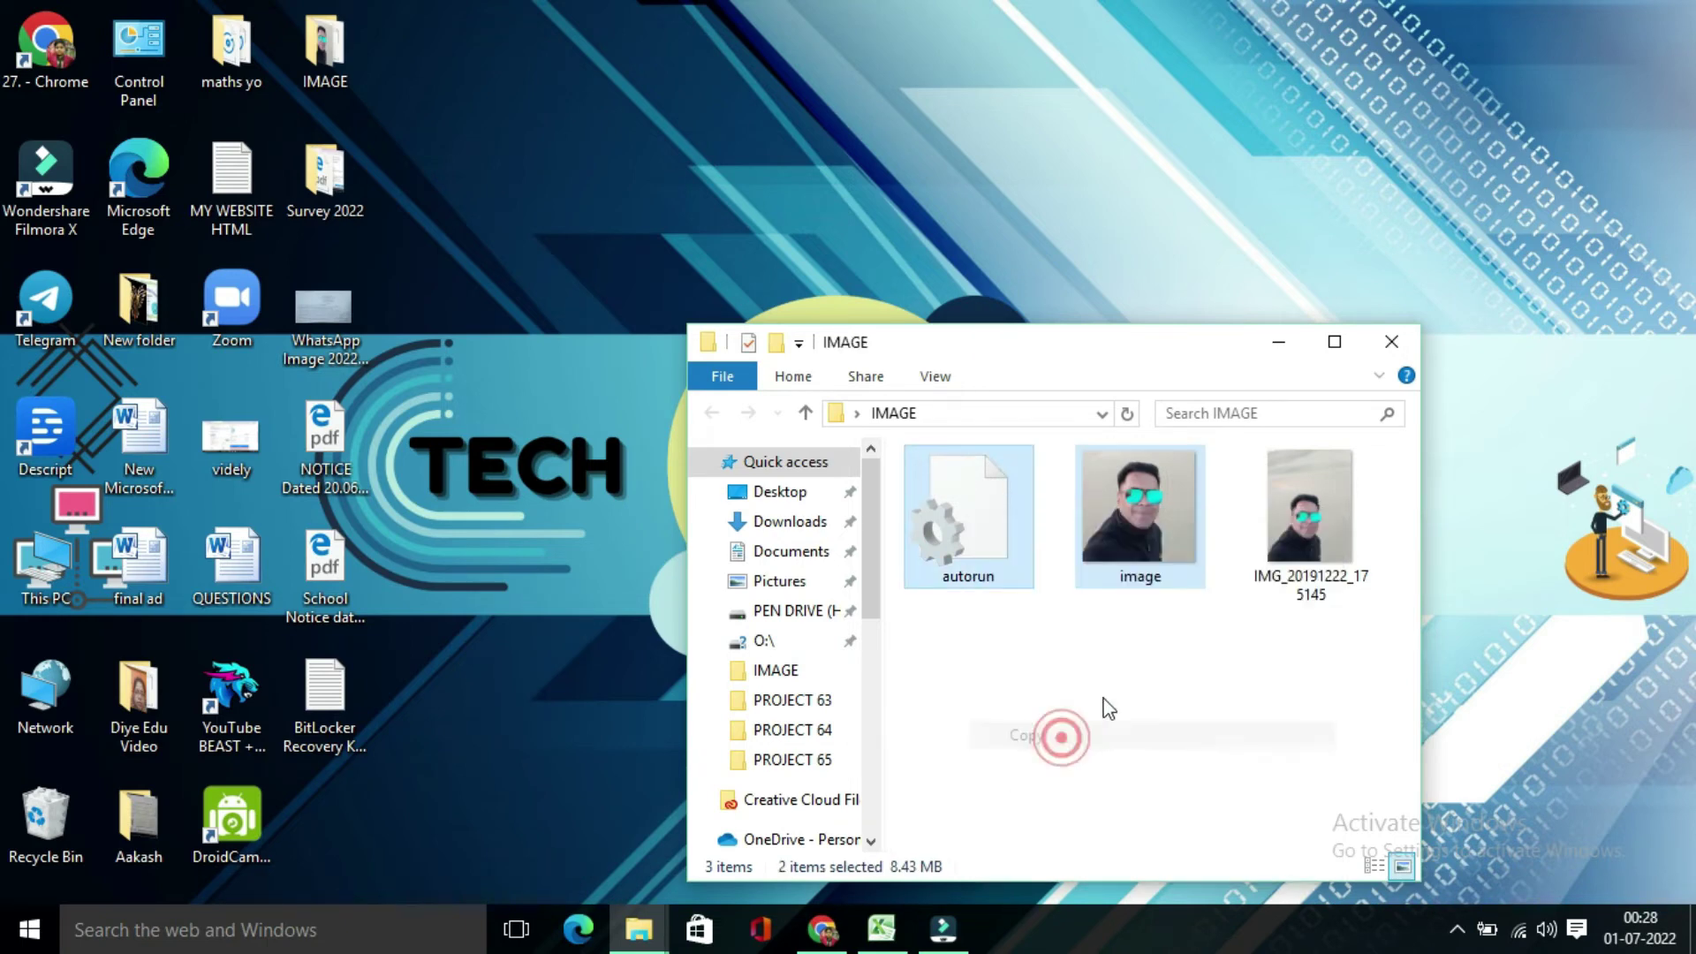
click(1392, 342)
Paste the copied autorun and image files into the root of PEN DRIVE (H:)
mouse_move(637, 941)
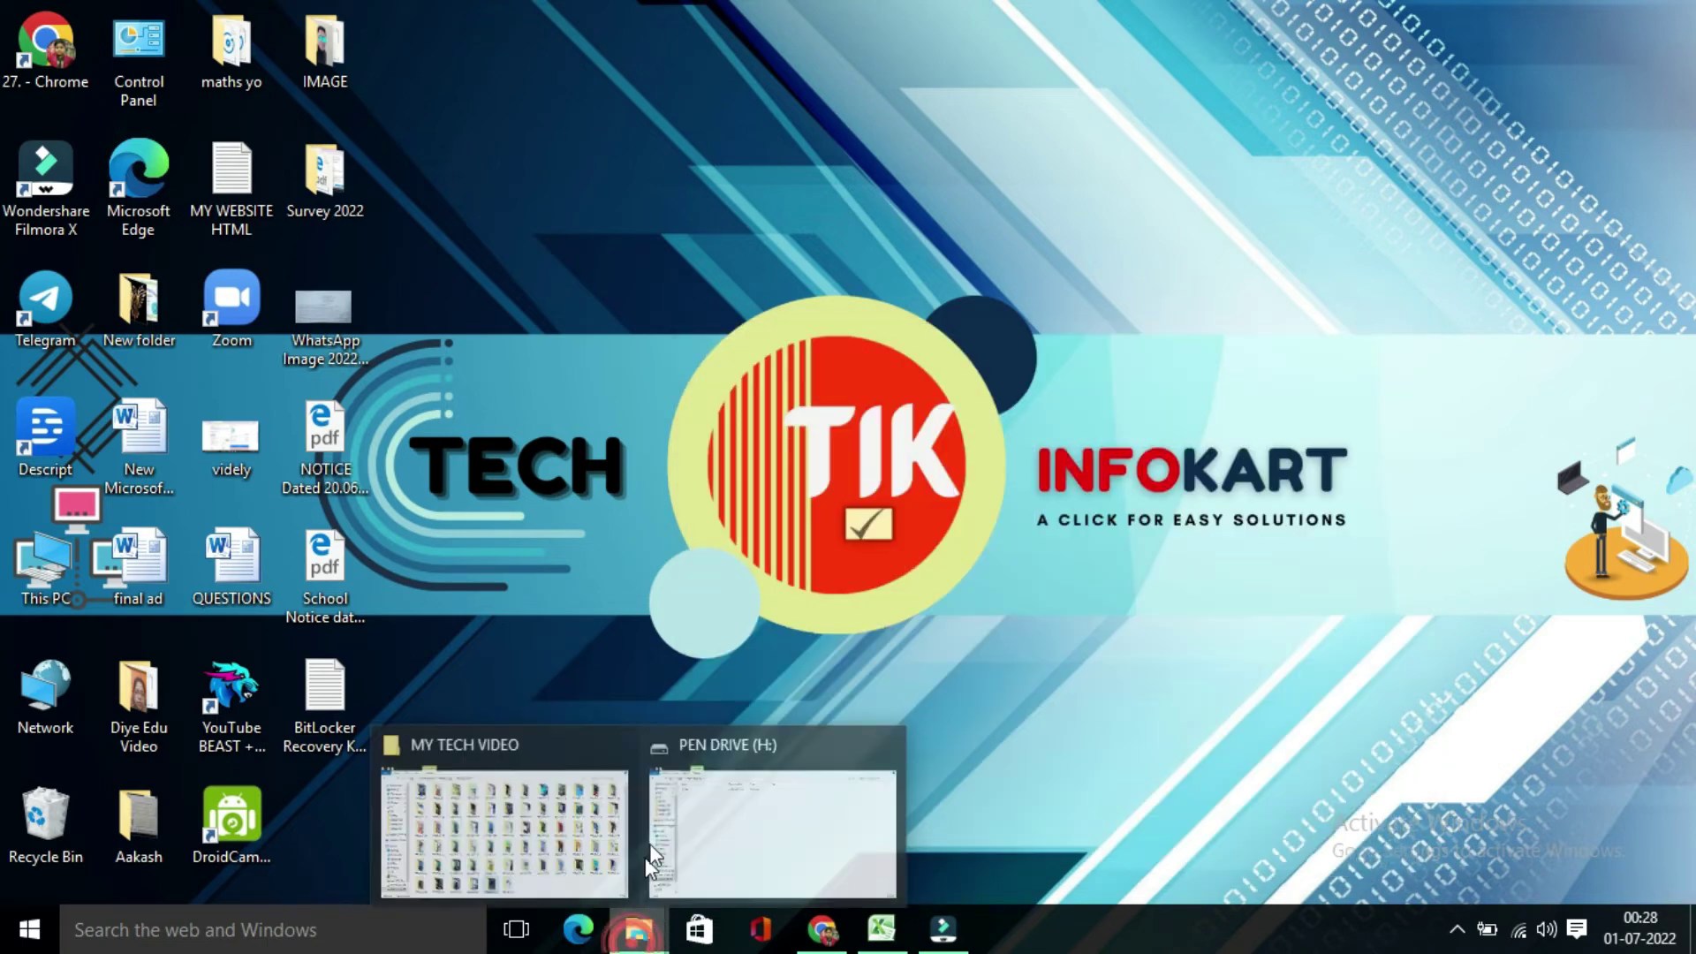
click(724, 805)
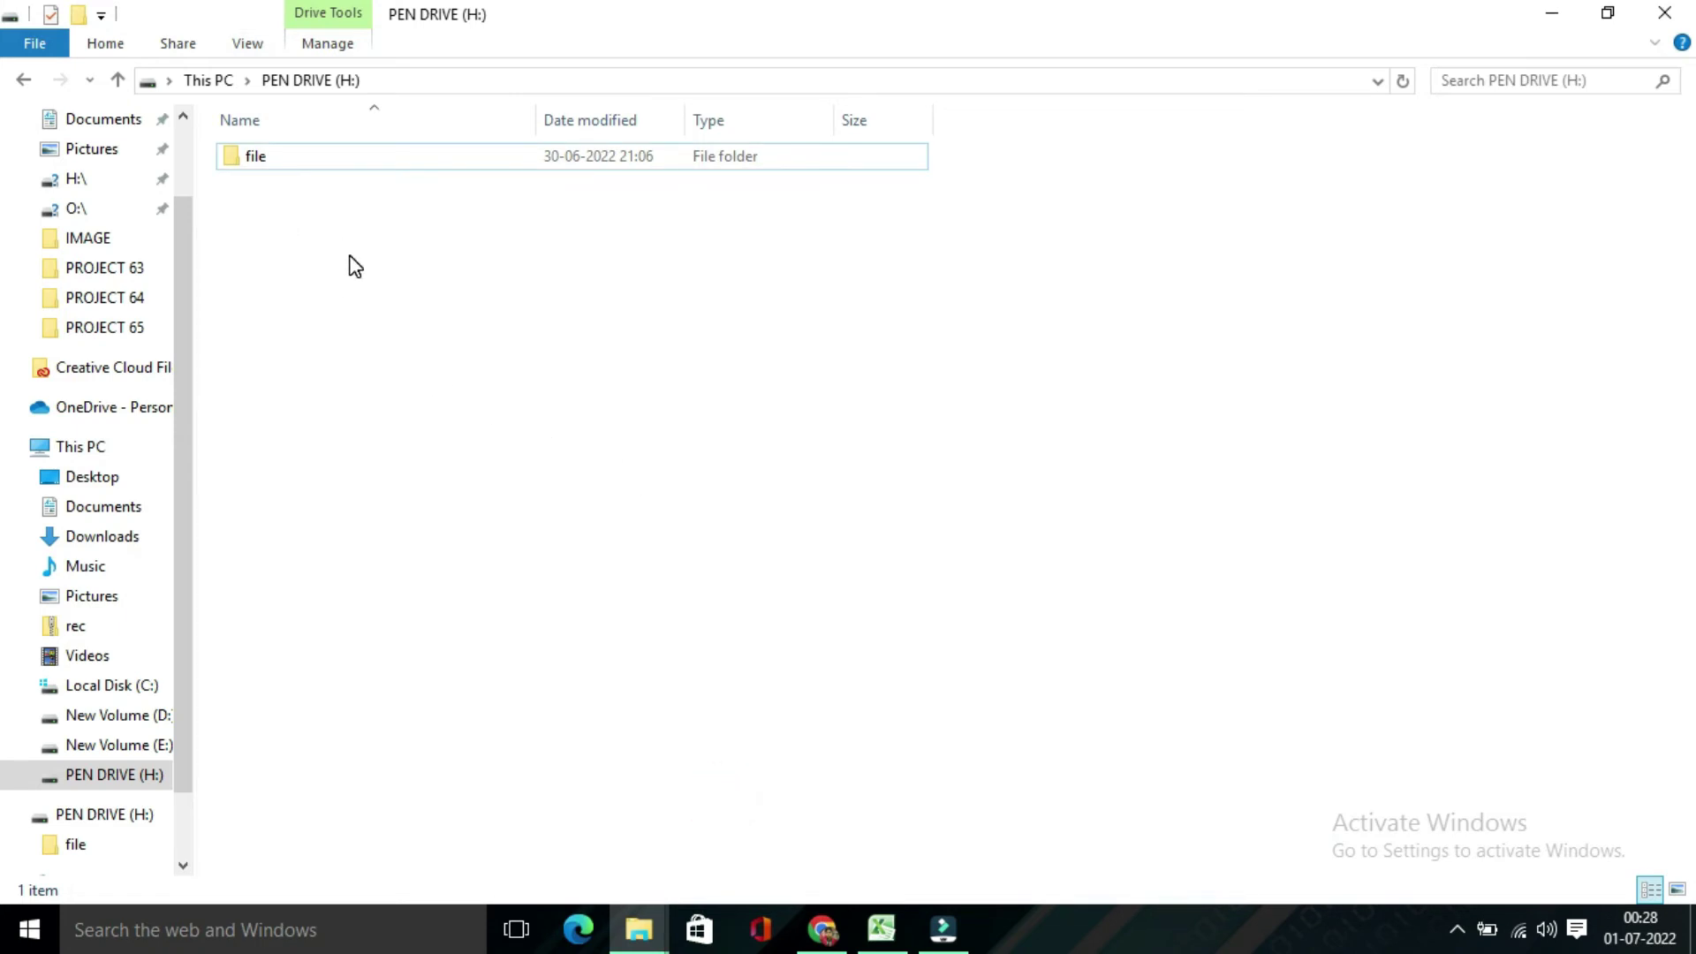
right_click(370, 280)
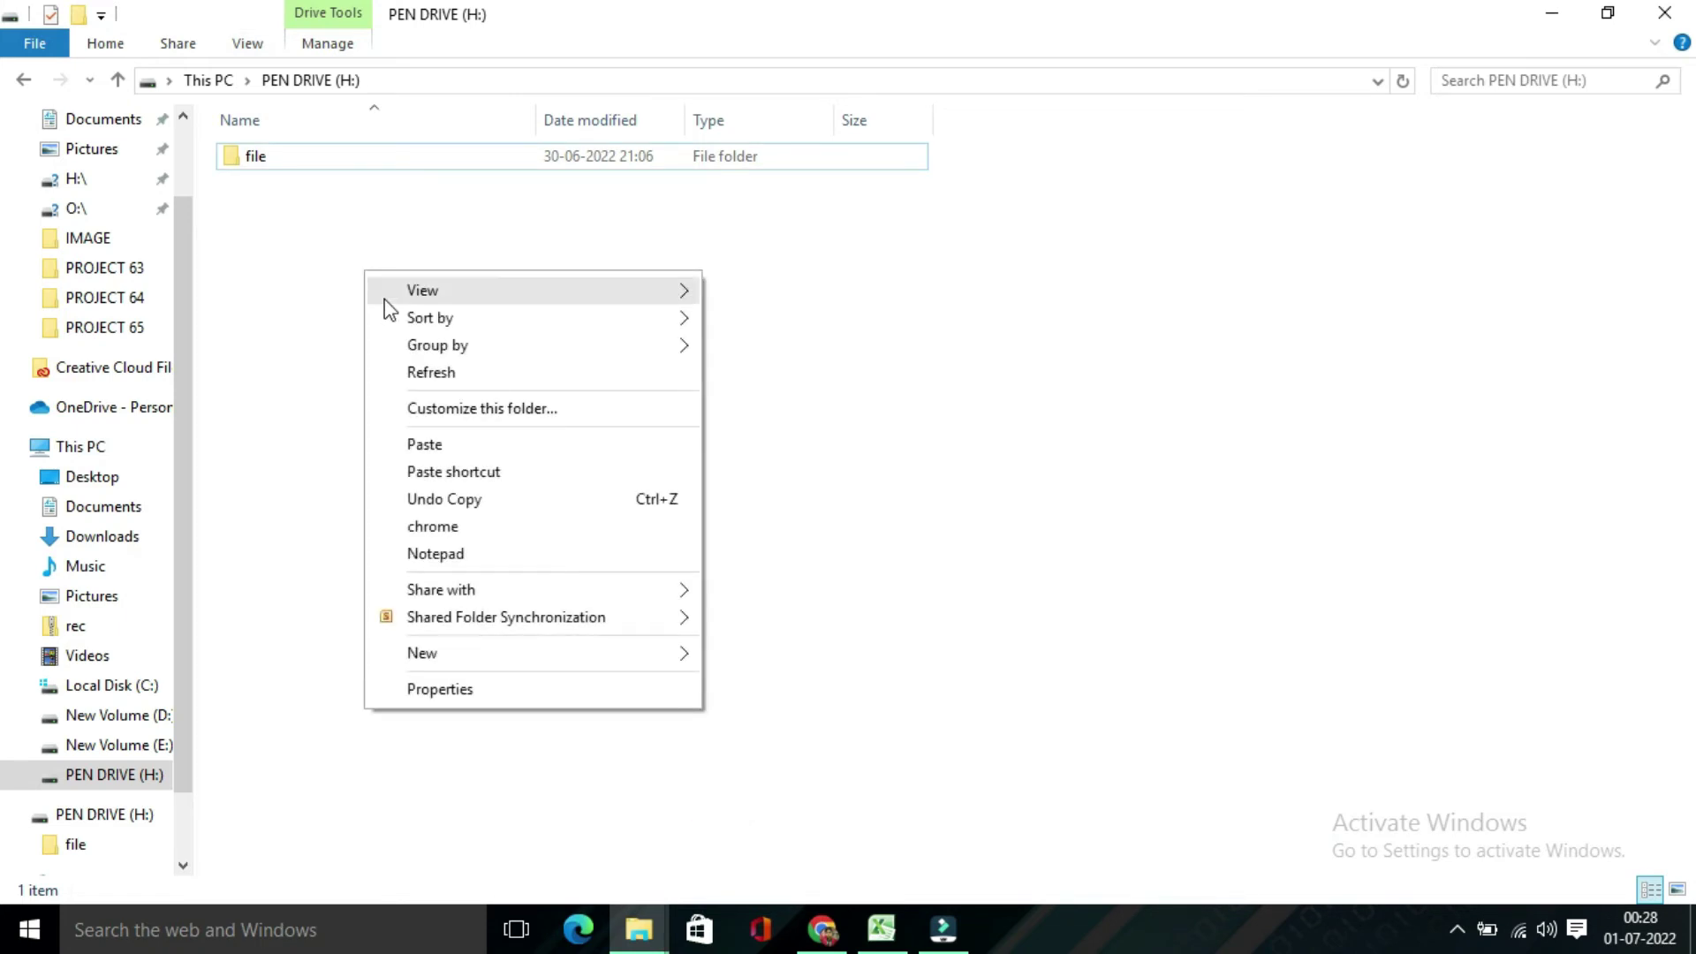
click(424, 444)
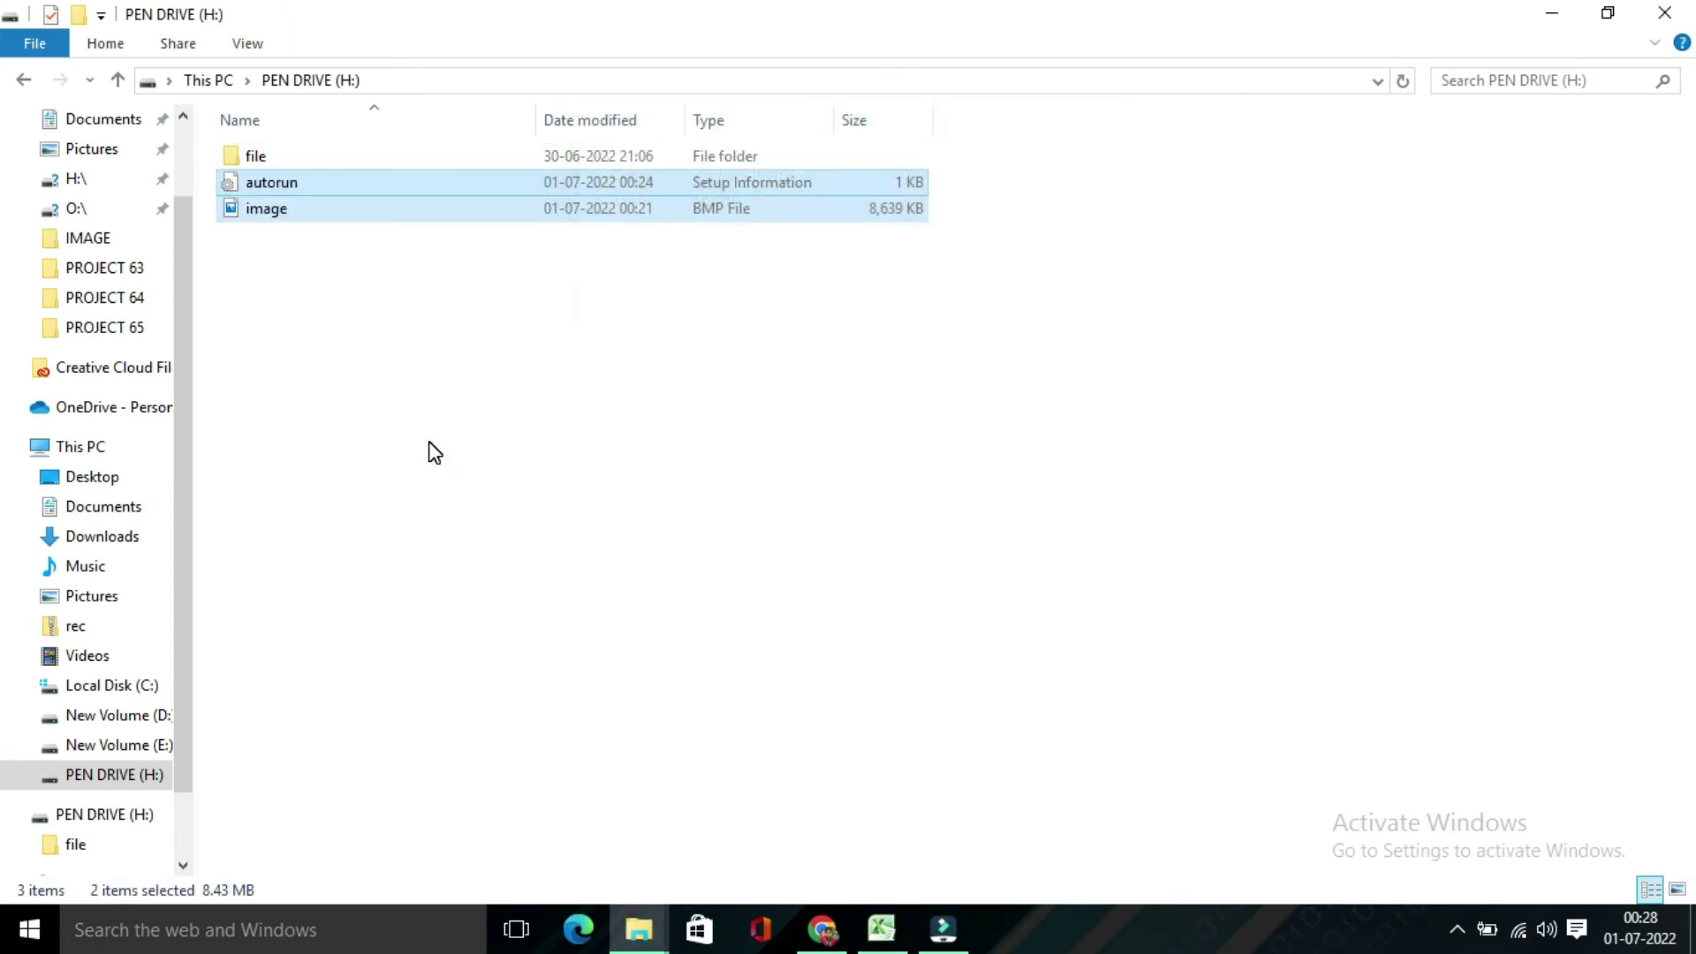
click(435, 452)
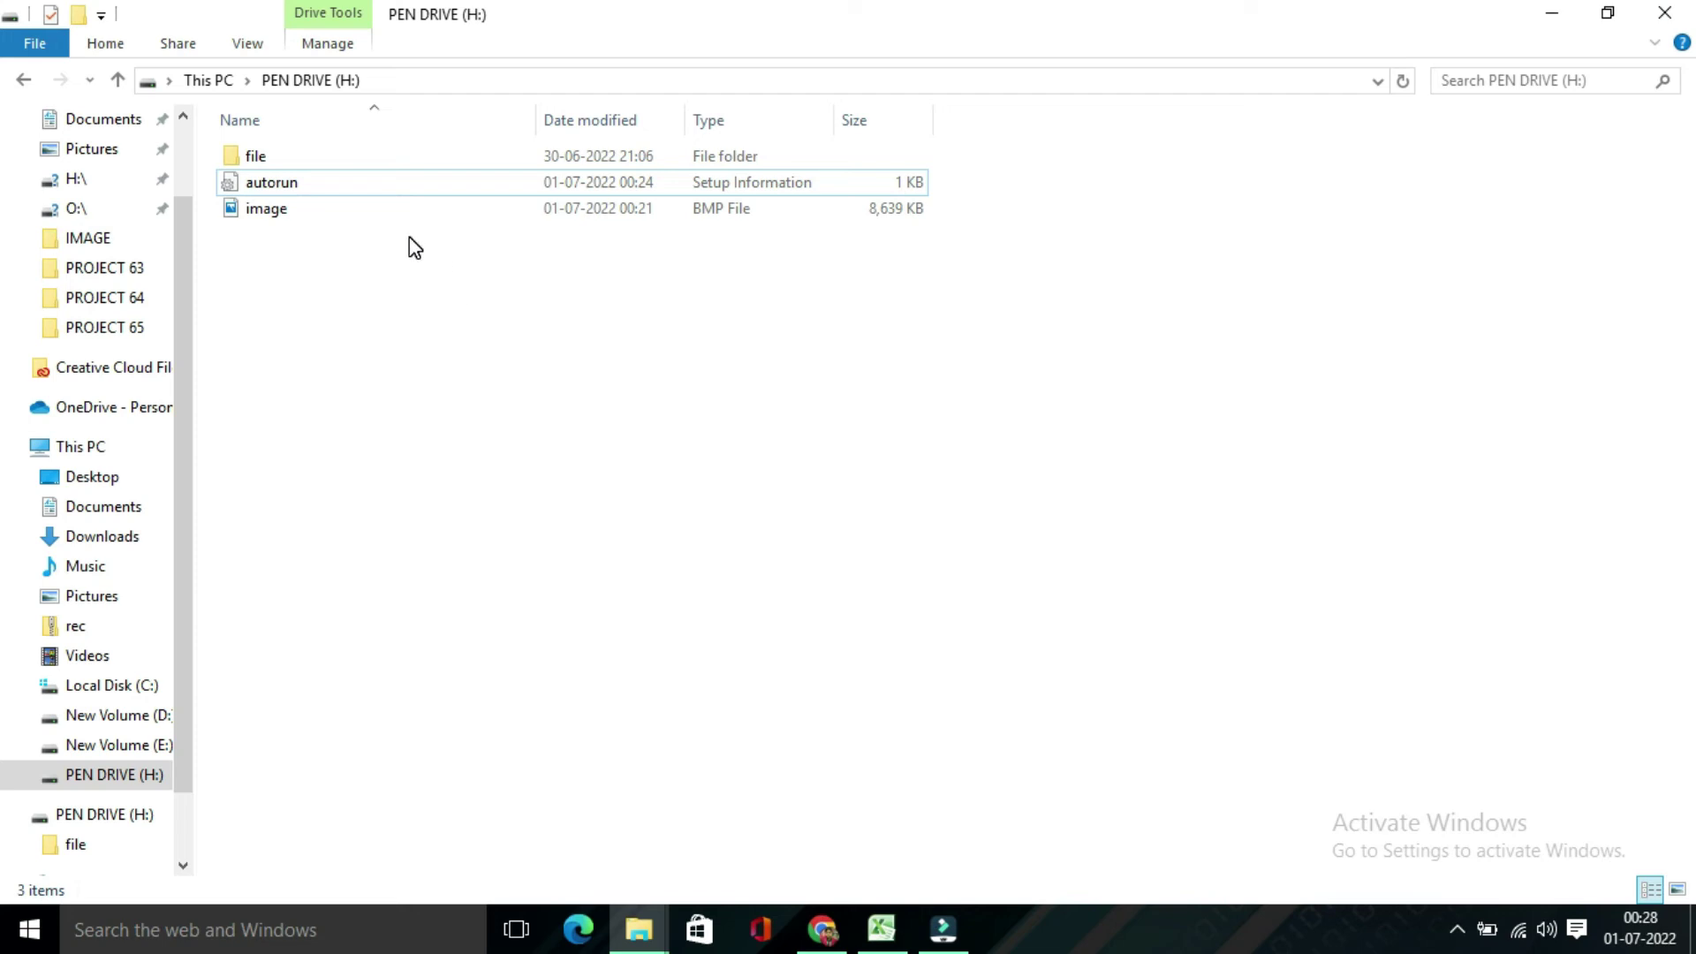
Apply the Hidden attribute to both the autorun and image files on the pen drive
drag(408, 238, 318, 189)
right_click(316, 187)
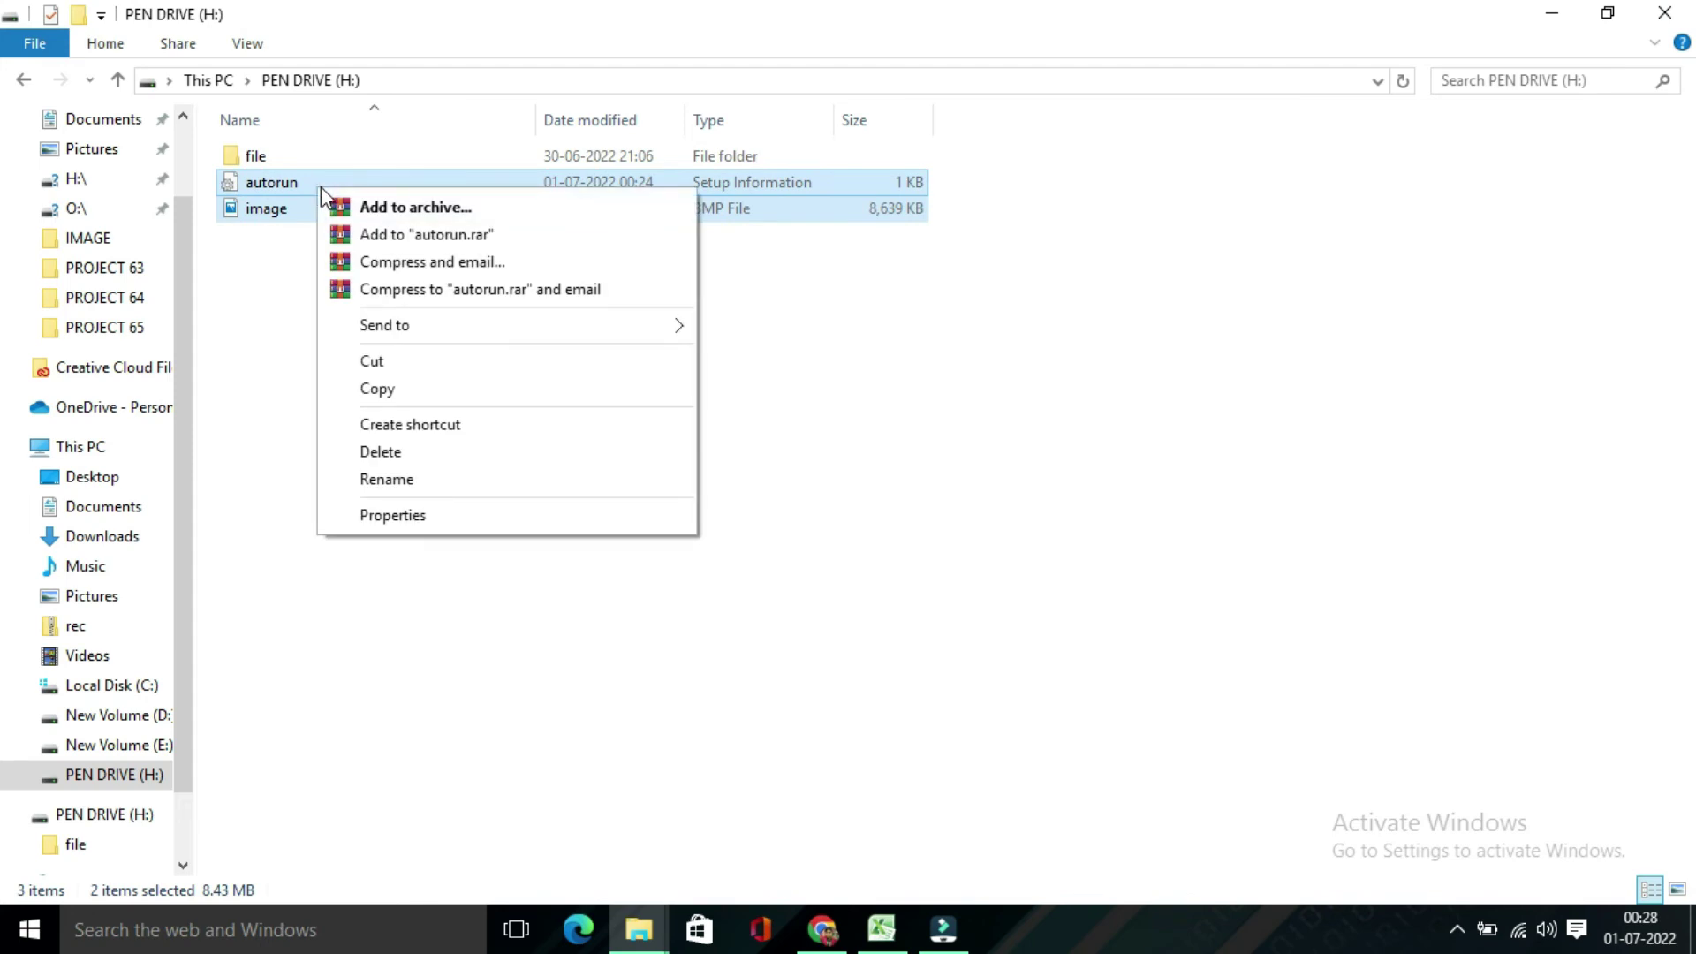
click(395, 516)
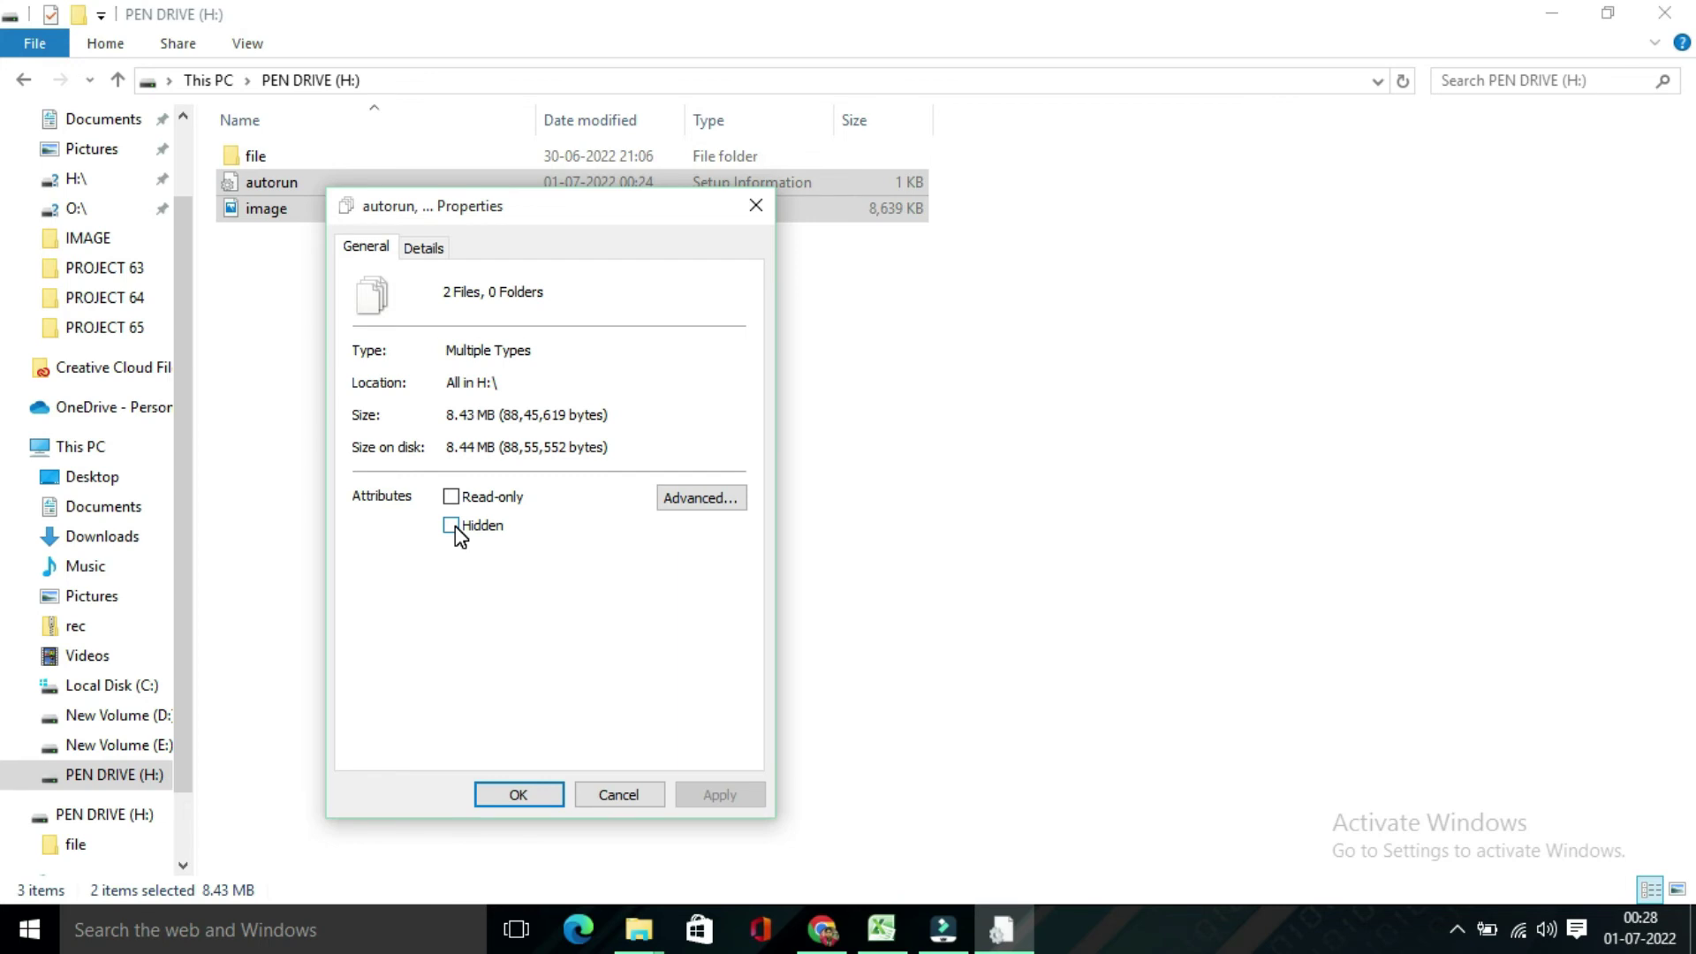
click(453, 527)
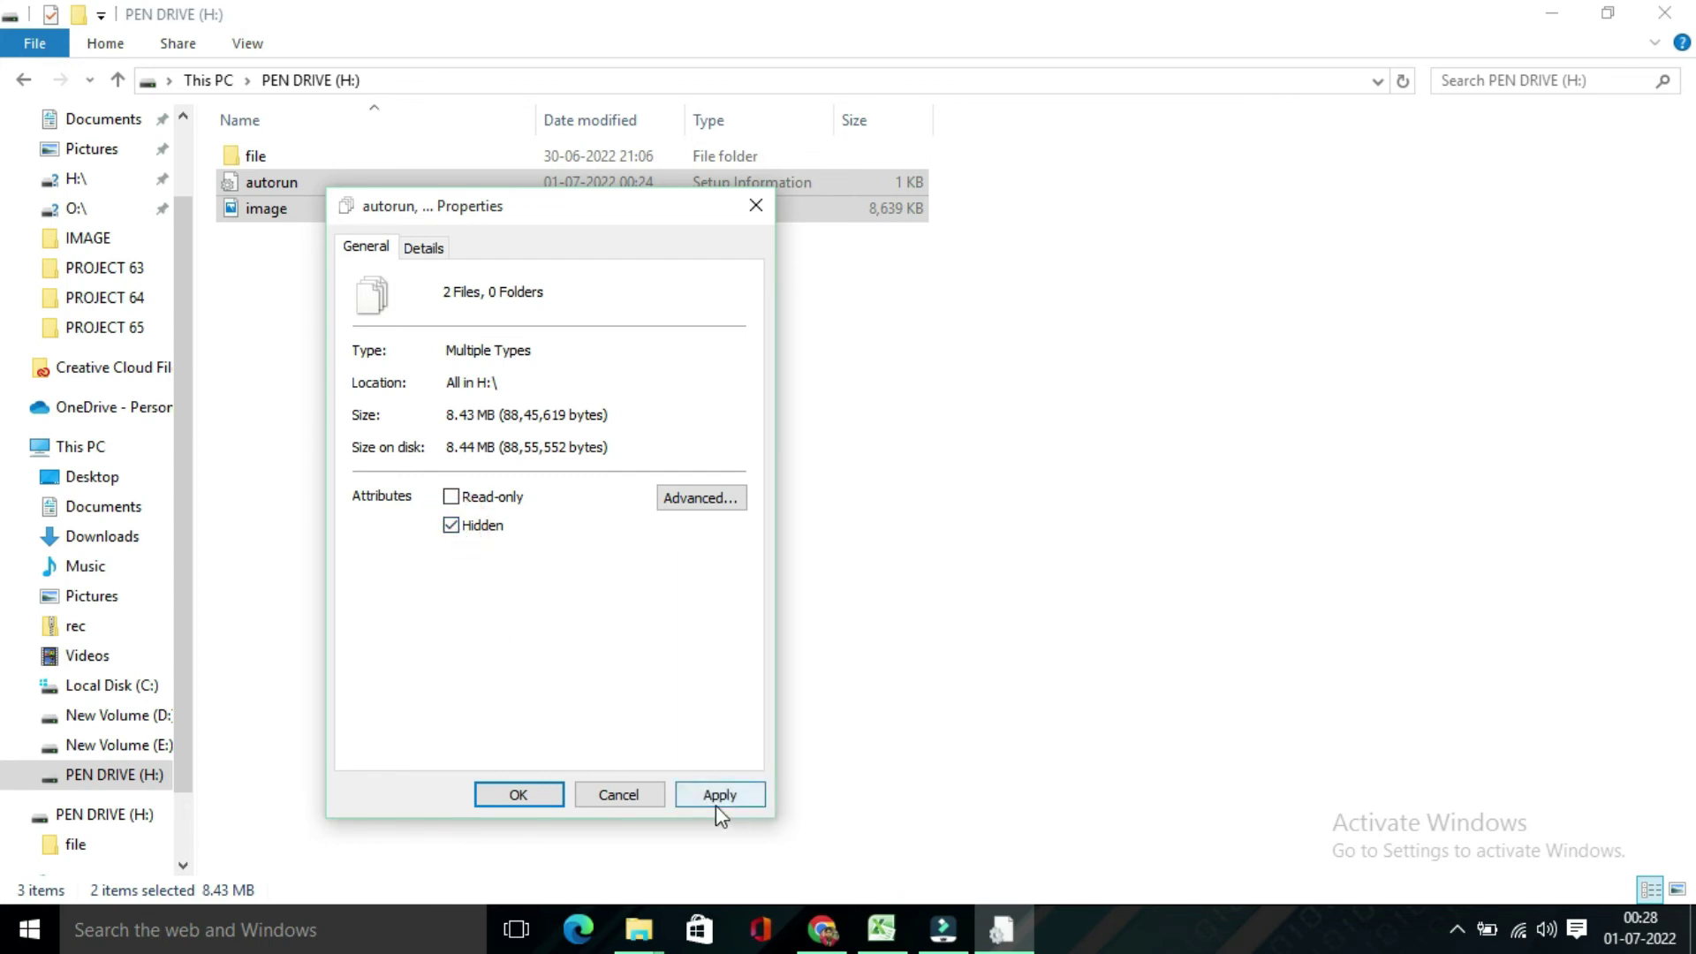
click(719, 798)
click(534, 795)
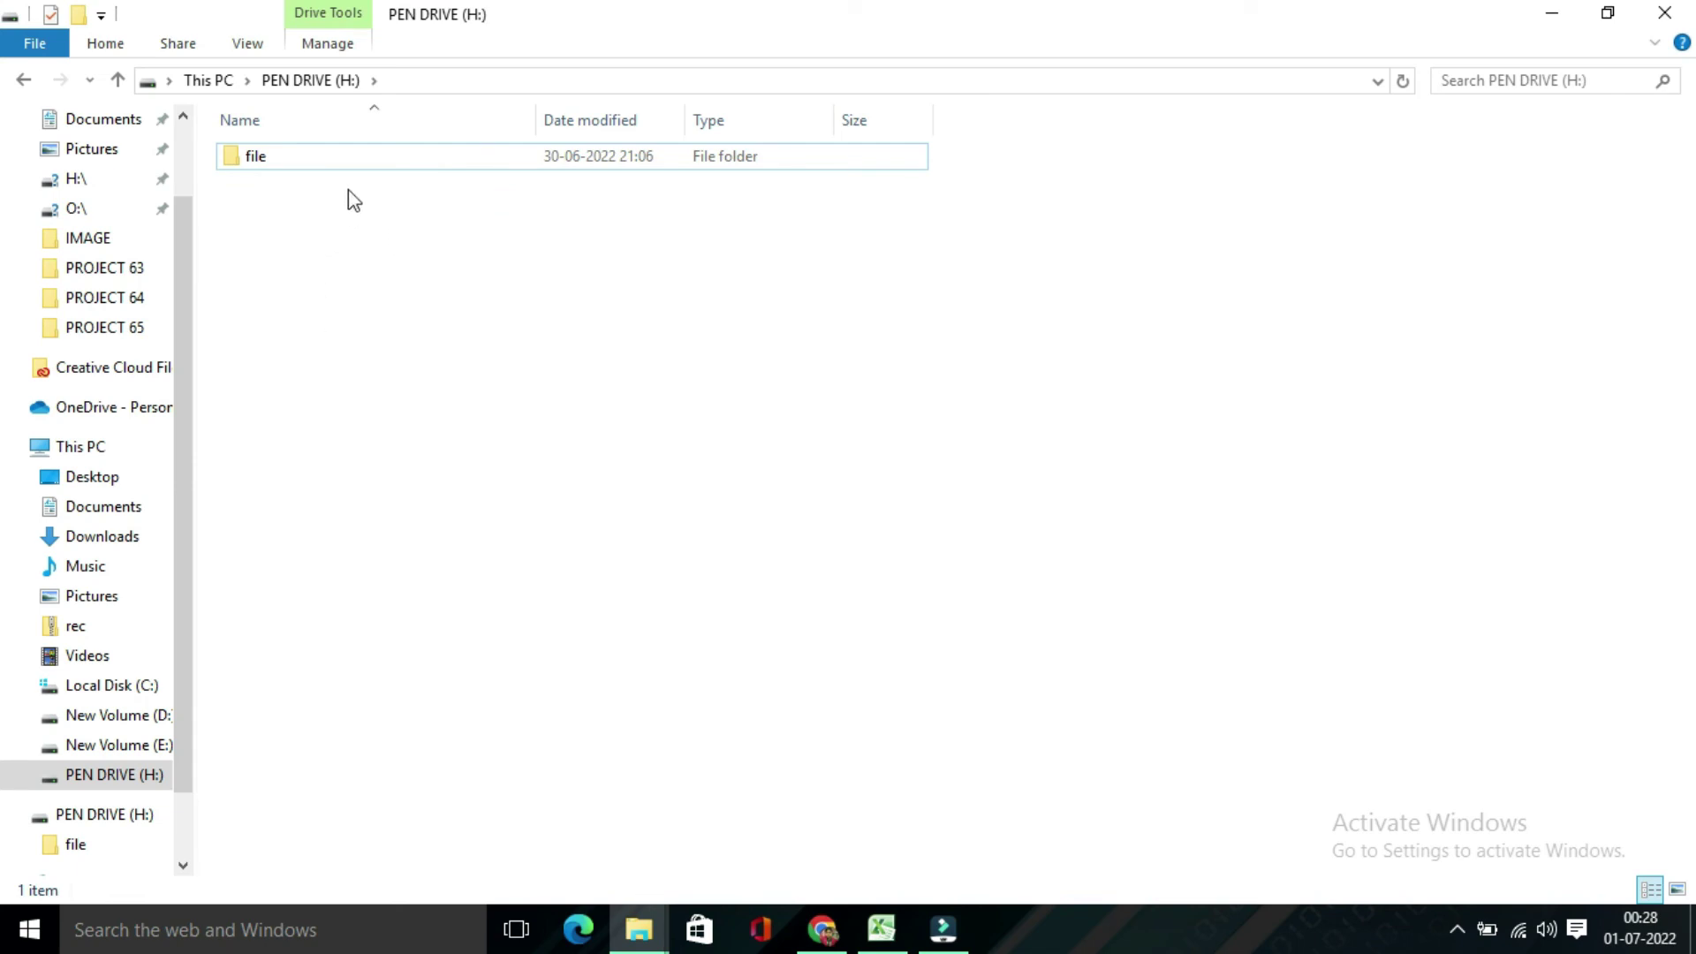
Go up to This PC and check the icon of PEN DRIVE (H:) among the drives
click(391, 250)
click(118, 80)
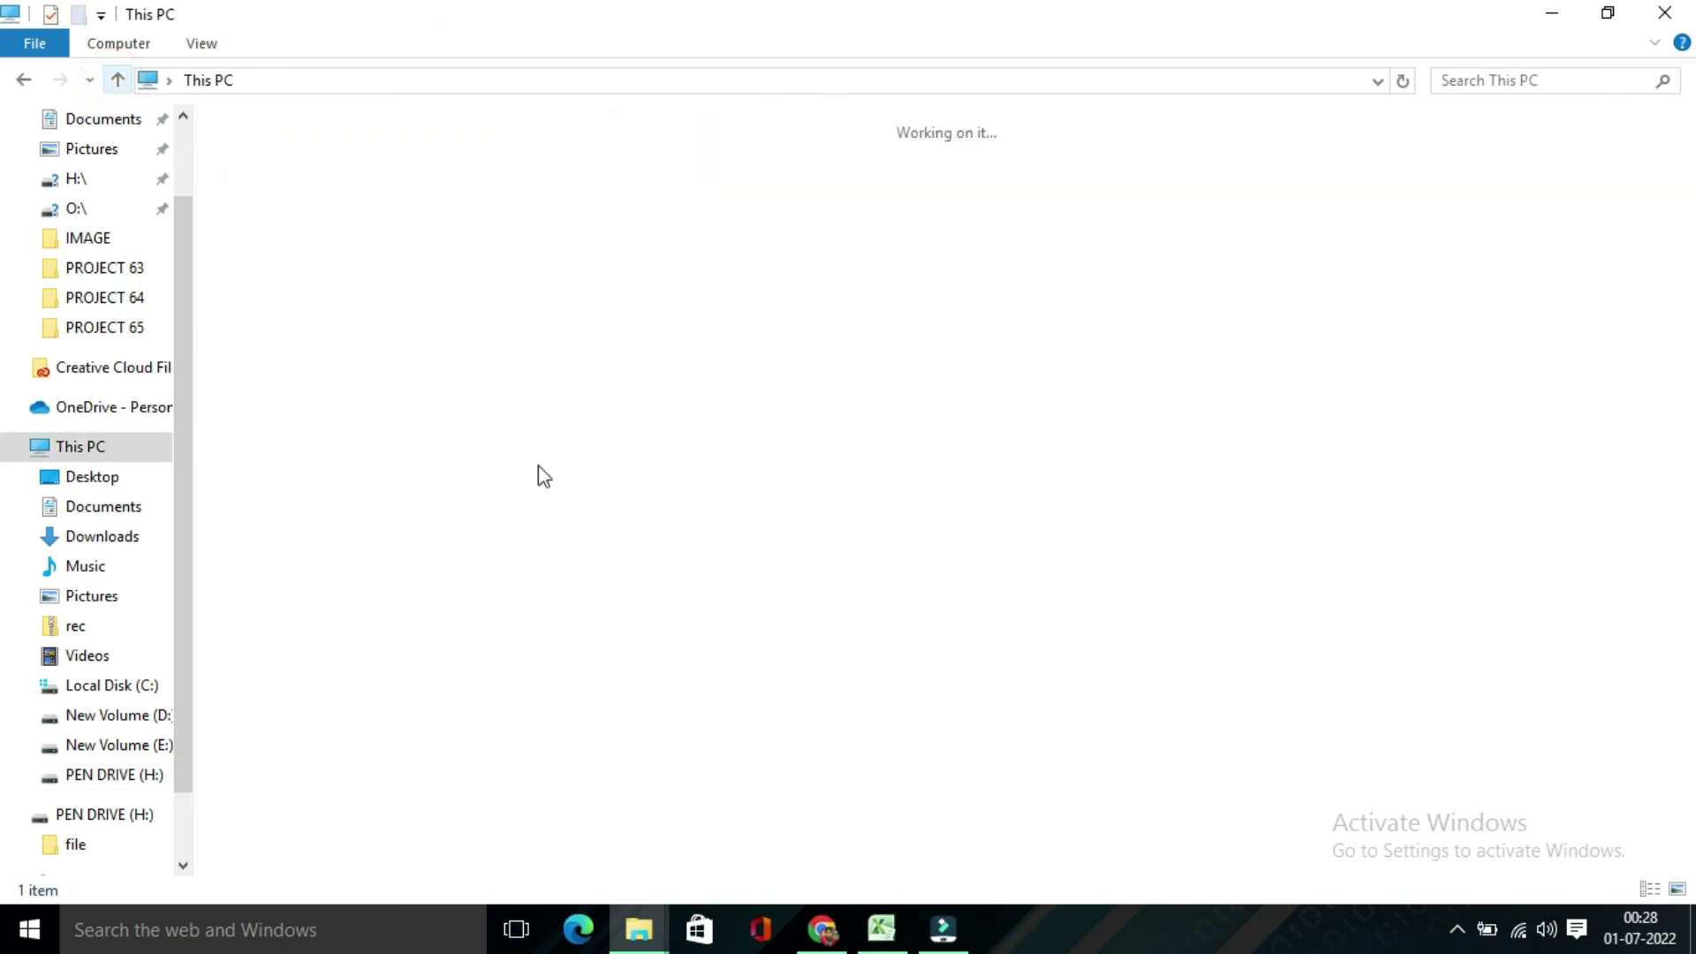
click(576, 543)
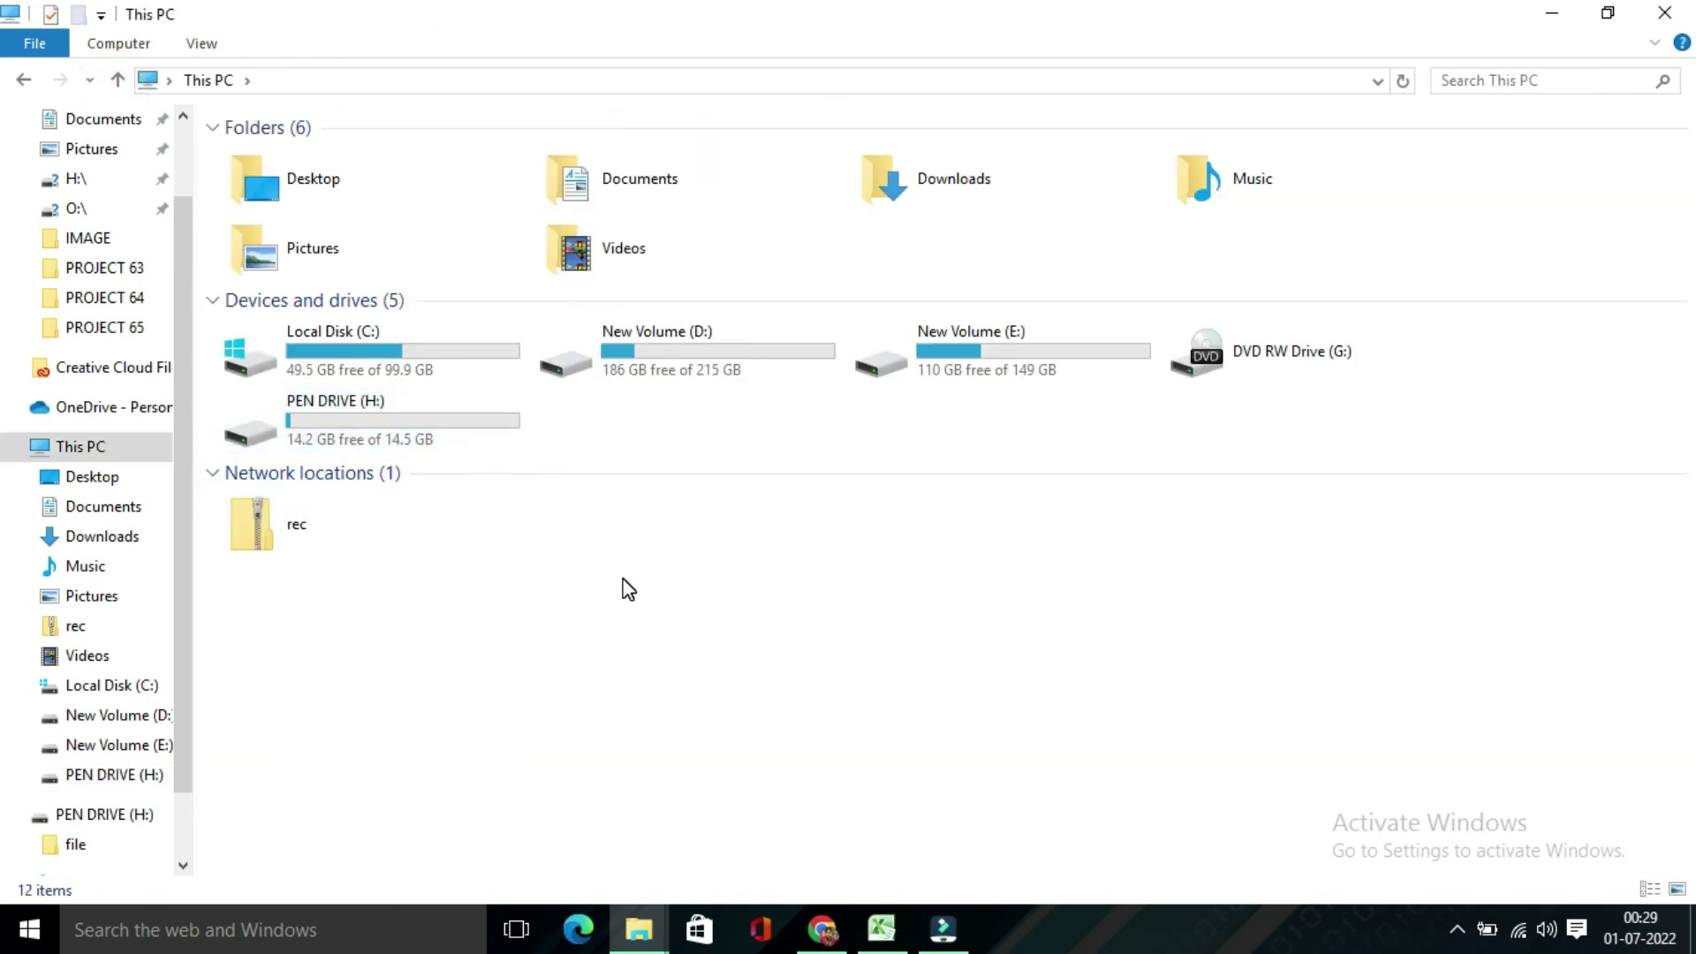